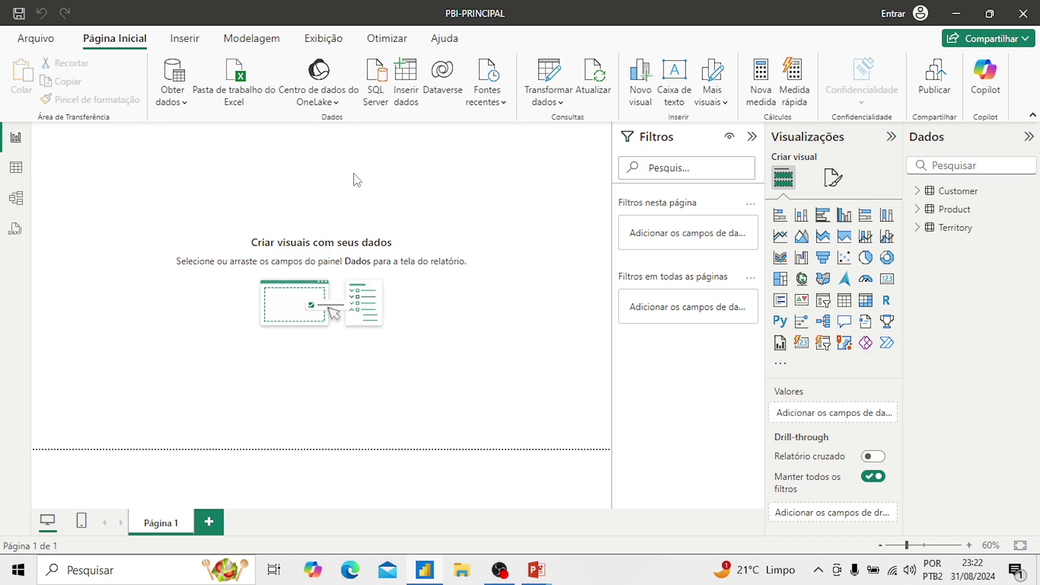
# - Open the Power Query Editor to transform the report's data
pyautogui.click(555, 102)
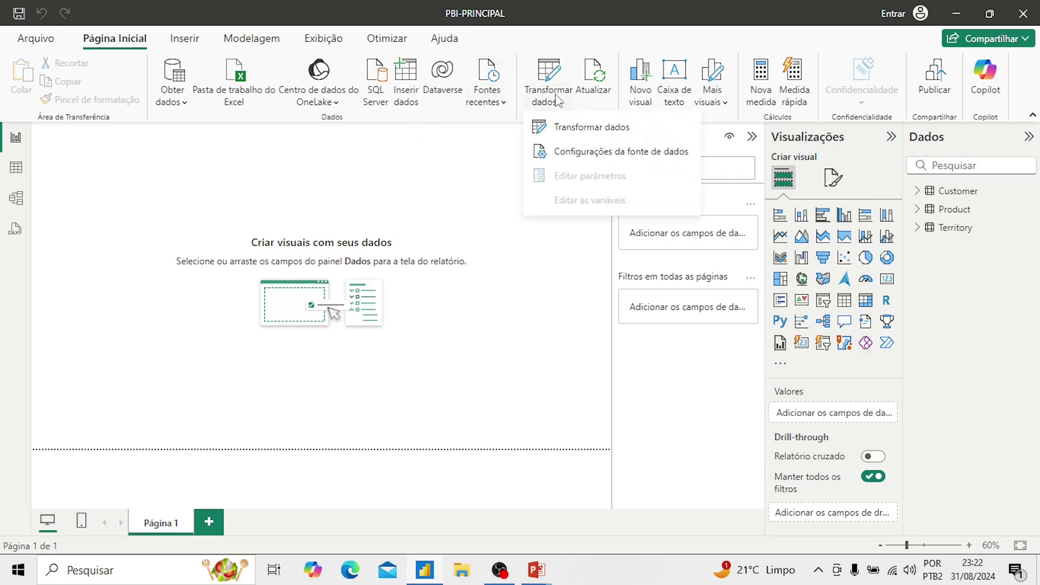
pyautogui.click(571, 128)
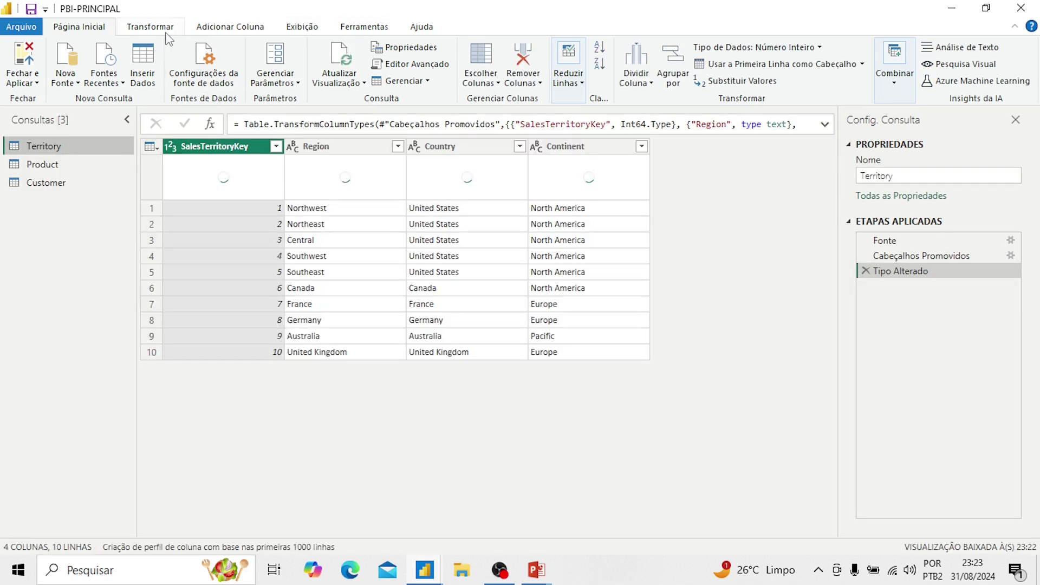
pyautogui.click(150, 27)
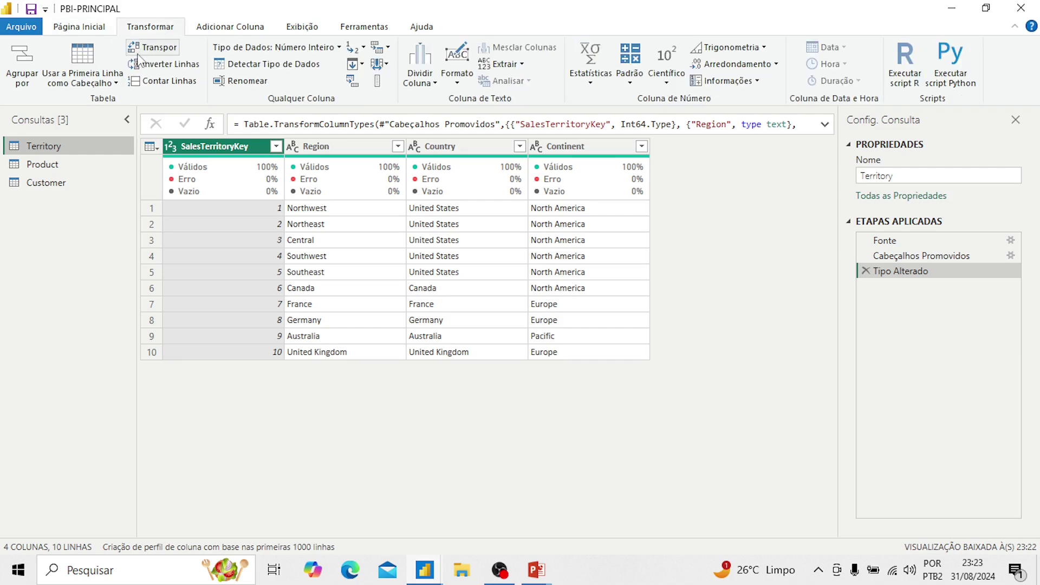
# - Display the Product query and turn off the column quality indicators in its data preview
pyautogui.click(59, 168)
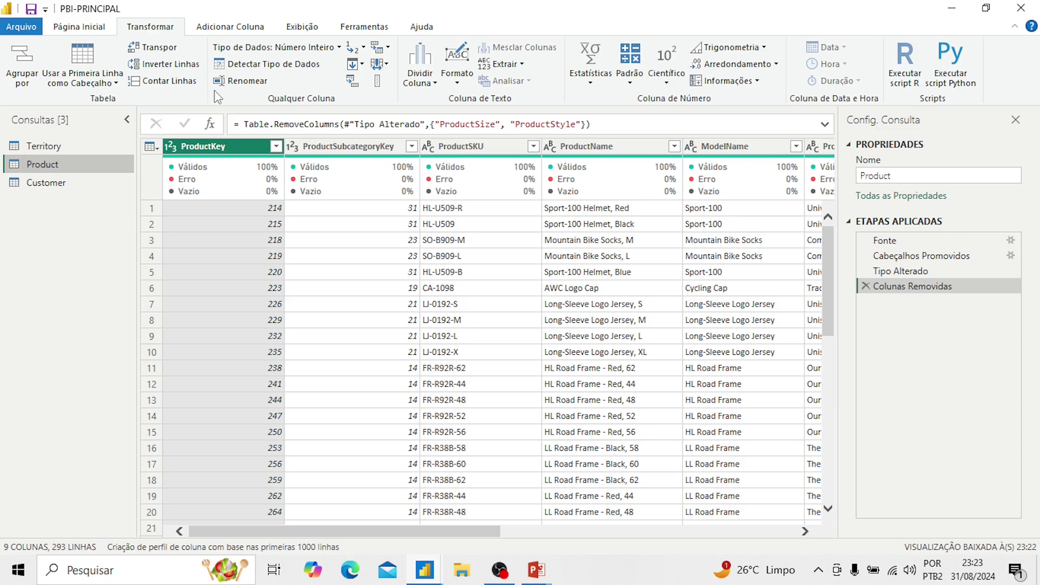
pyautogui.click(293, 27)
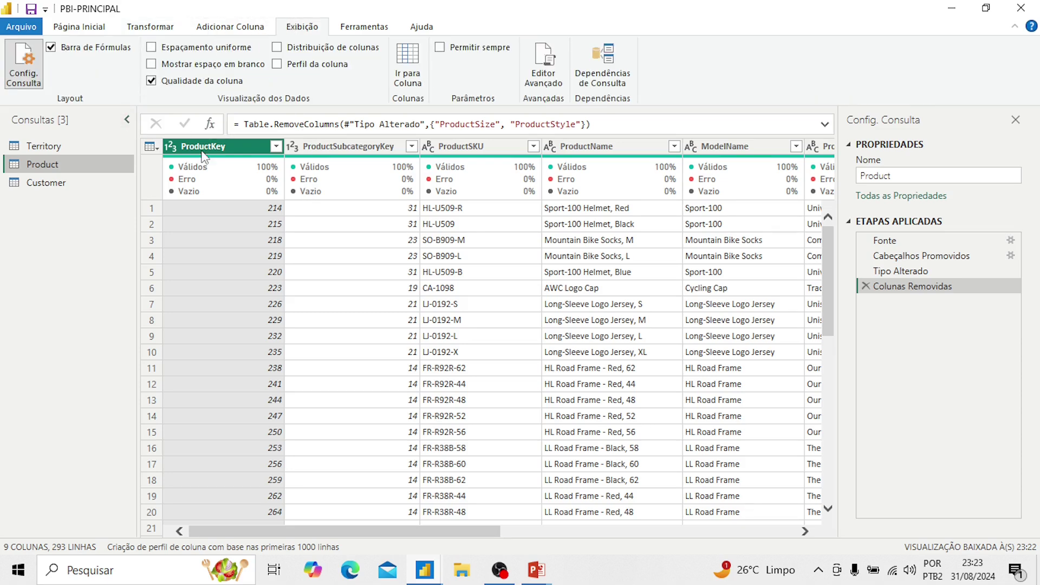
pyautogui.click(153, 80)
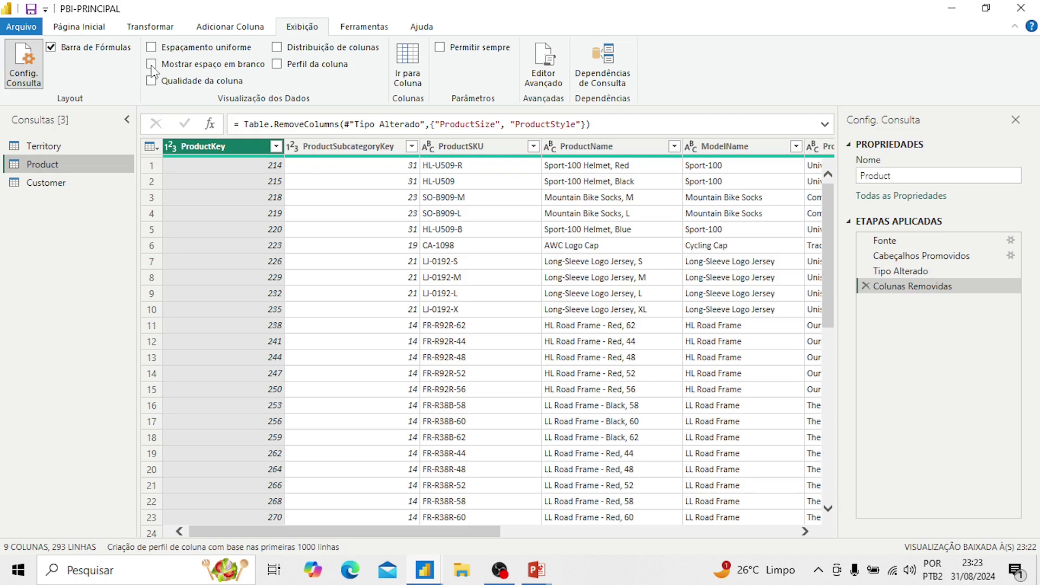
# - Split the ProductSKU column at each transition from uppercase to lowercase
pyautogui.click(158, 31)
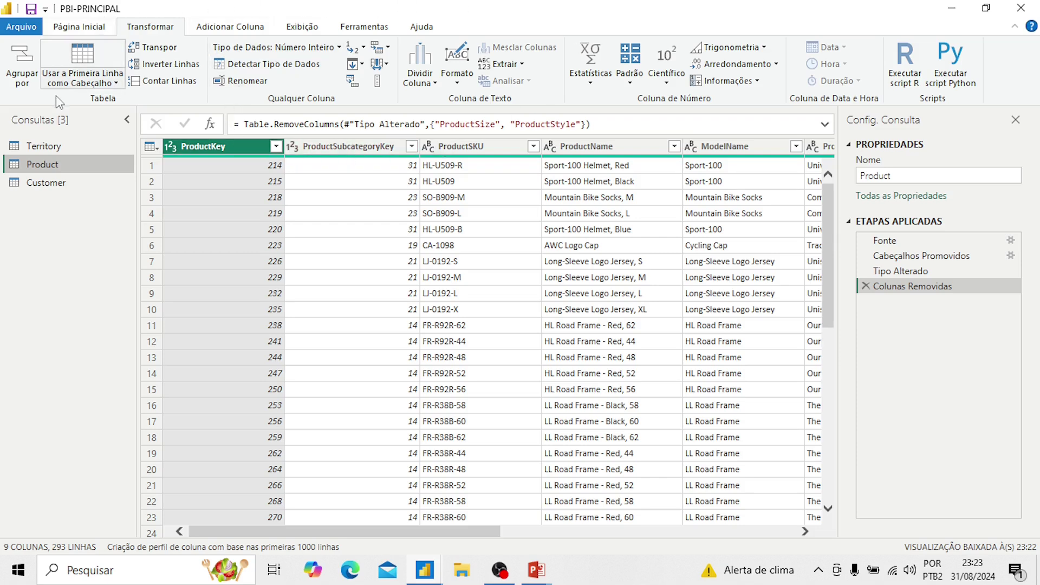
pyautogui.click(415, 83)
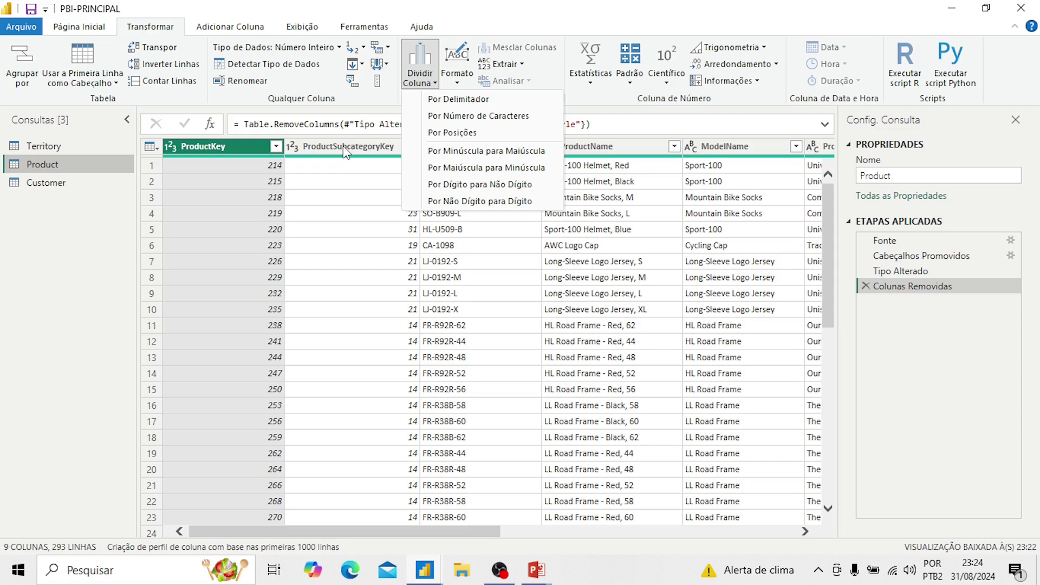
pyautogui.click(456, 144)
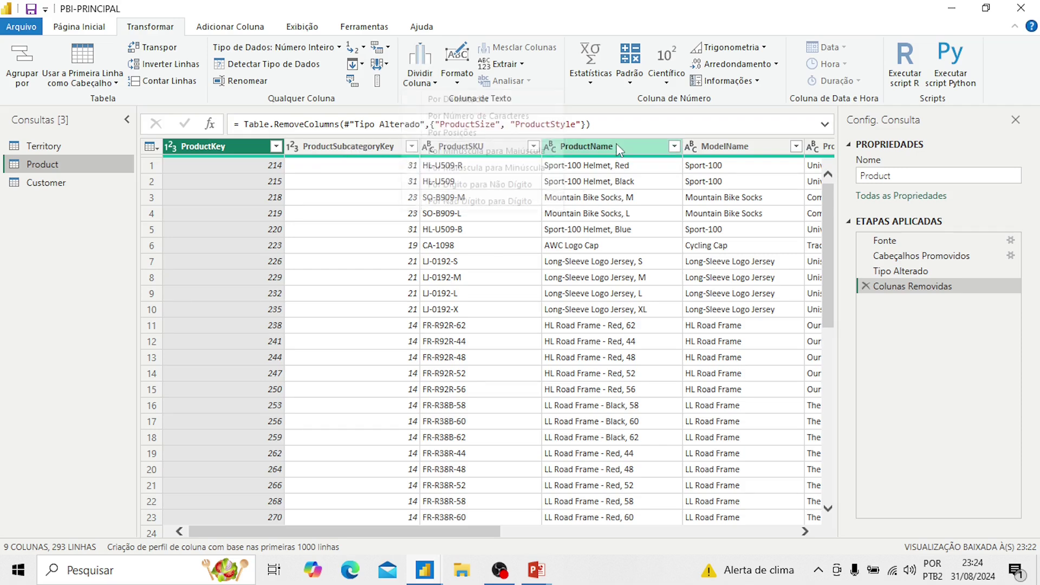
pyautogui.click(456, 144)
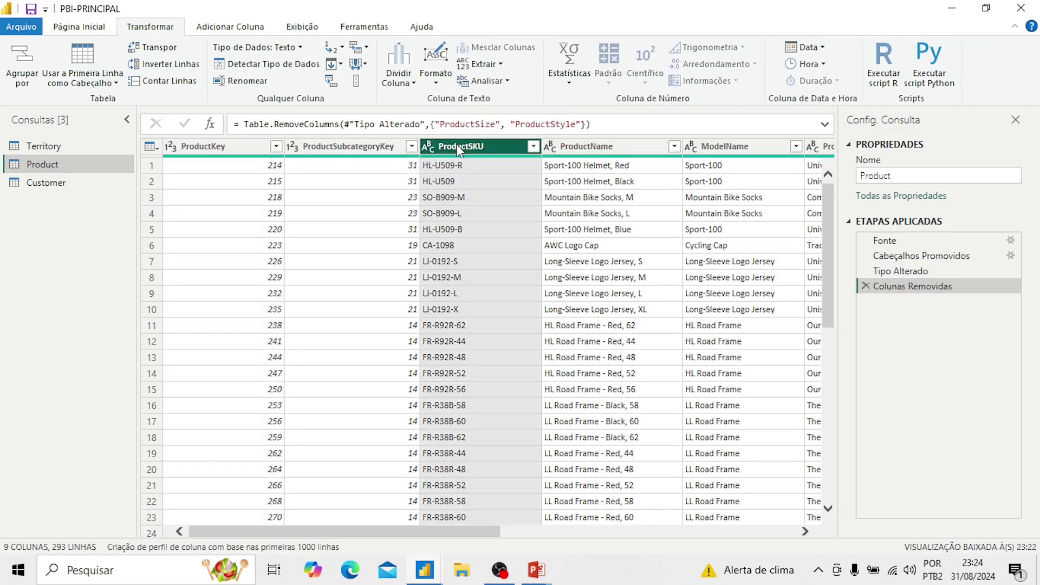
pyautogui.click(399, 82)
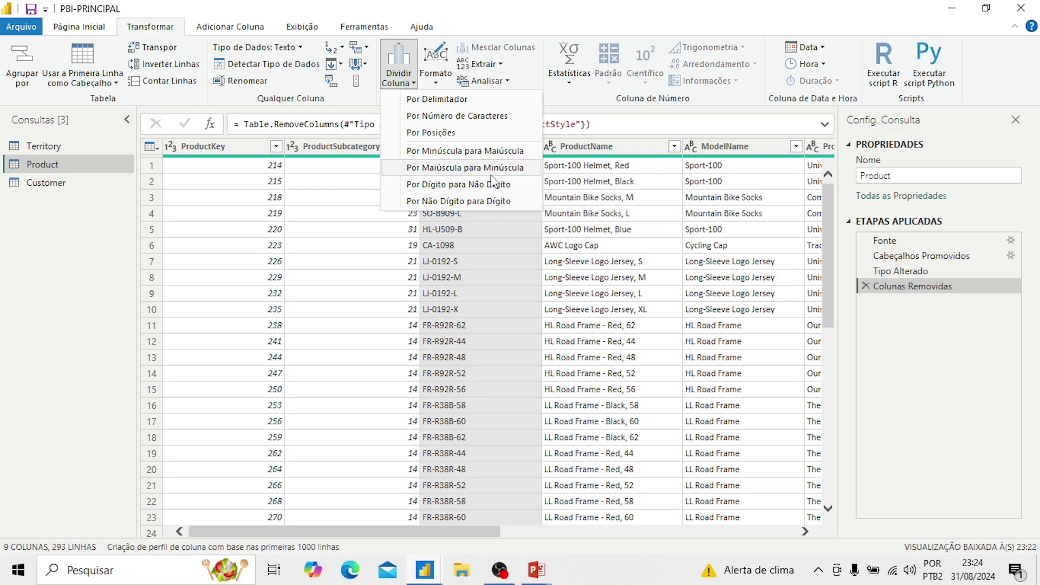
pyautogui.click(483, 171)
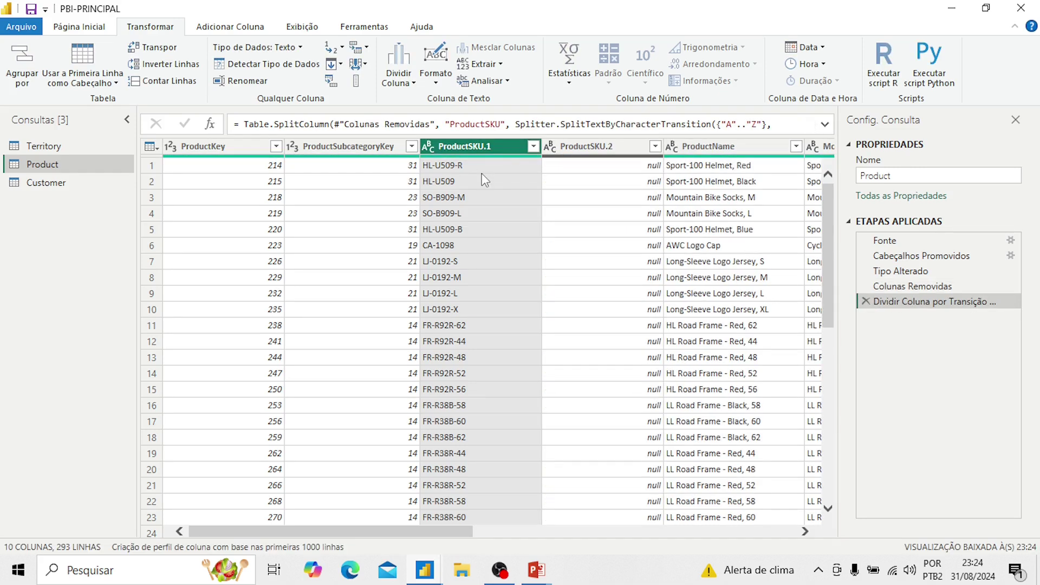
# - Inspect the split ProductSKU columns and delete the ProductSKU split from the Product query's applied steps
pyautogui.click(630, 169)
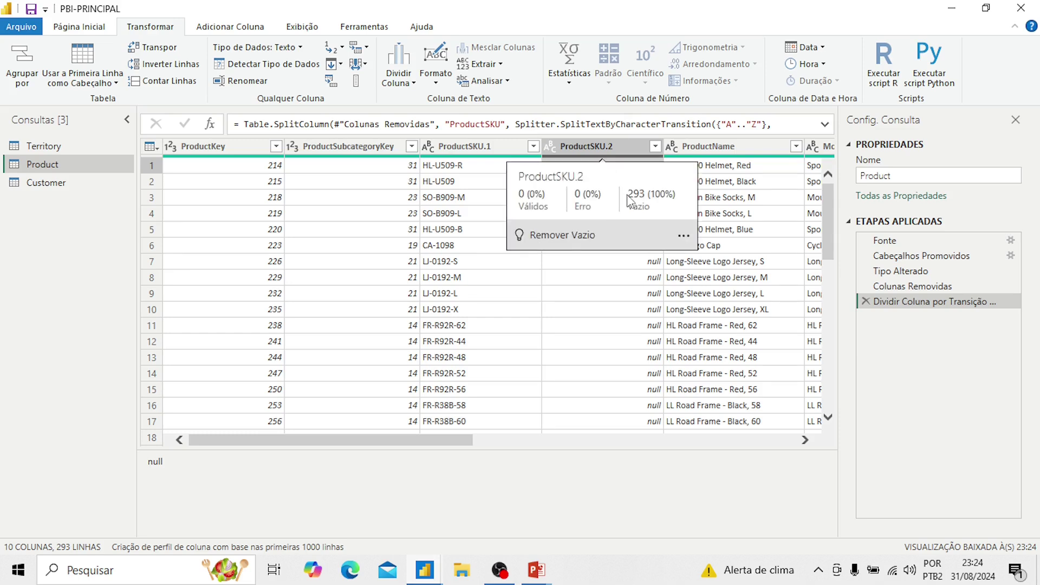
pyautogui.moveTo(431, 440); pyautogui.dragTo(398, 444)
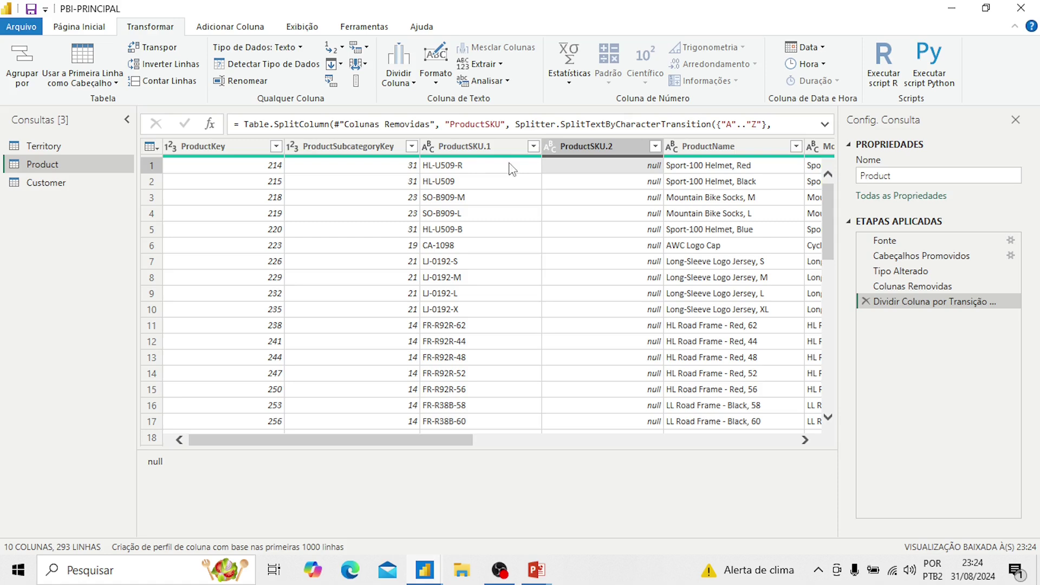
pyautogui.click(482, 156)
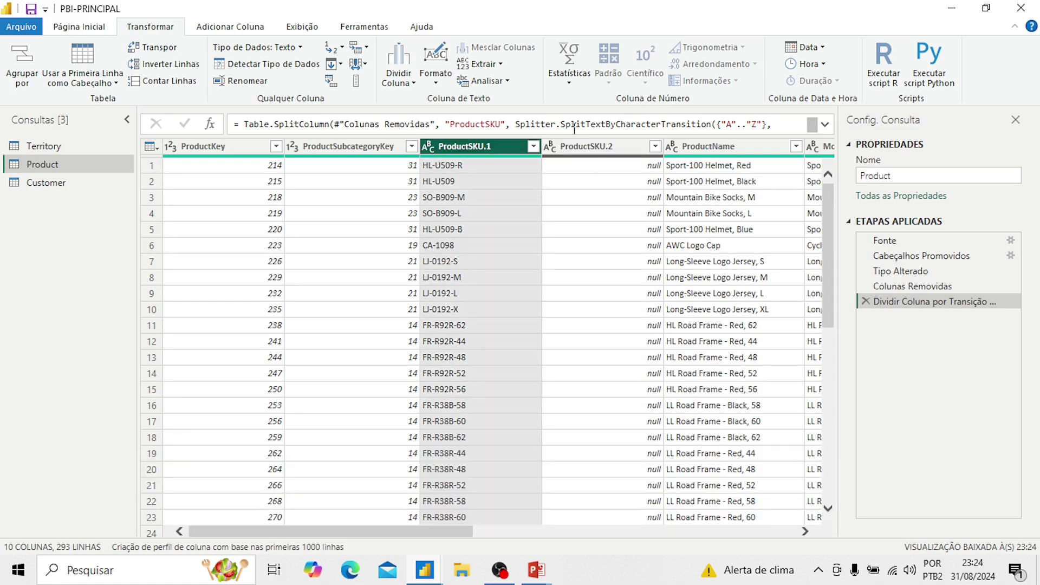
pyautogui.click(589, 144)
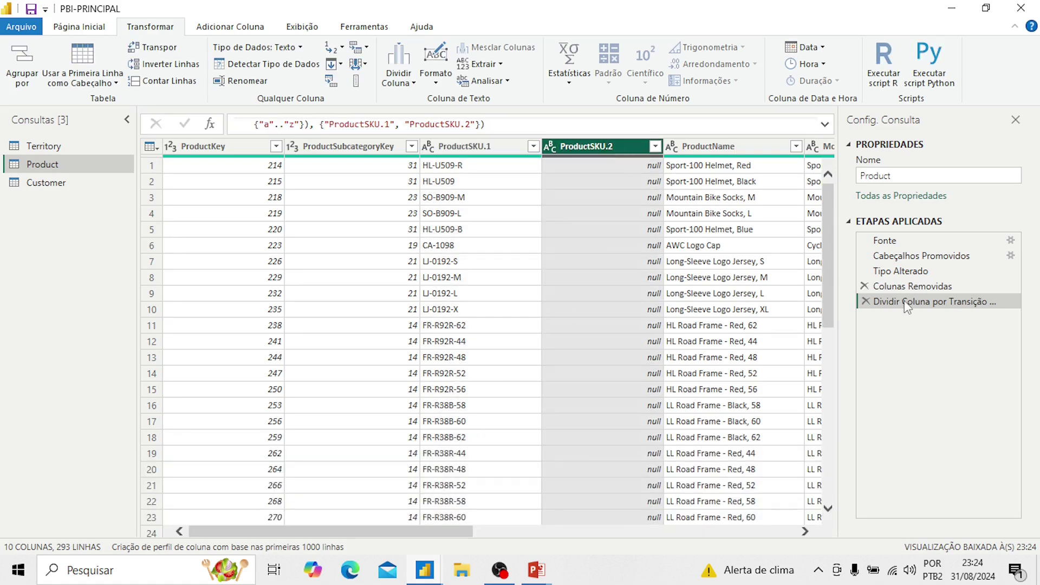
pyautogui.click(865, 301)
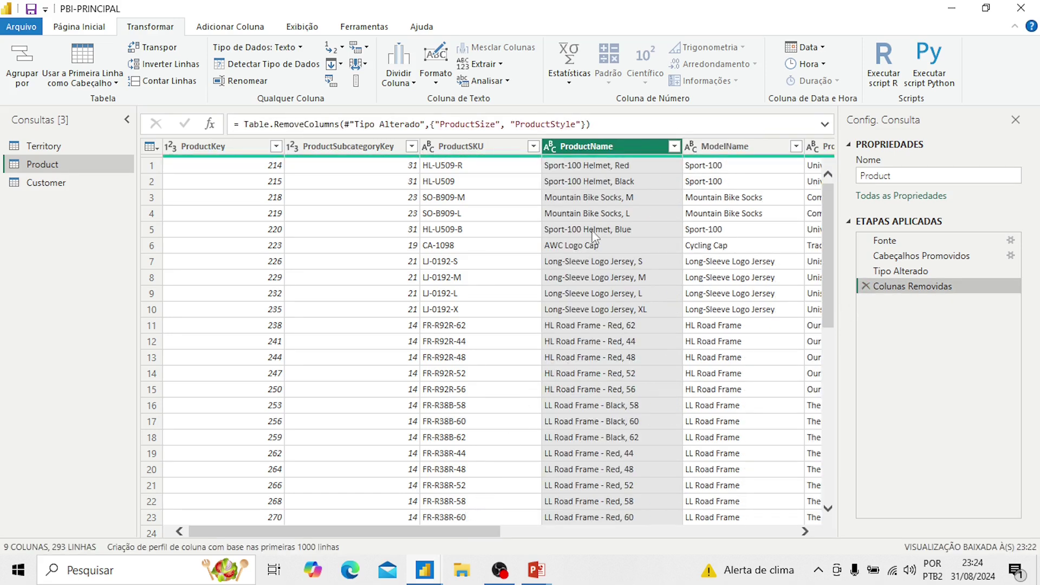
# - Split the ProductName column at each transition from uppercase to lowercase and review the resulting columns
pyautogui.click(394, 84)
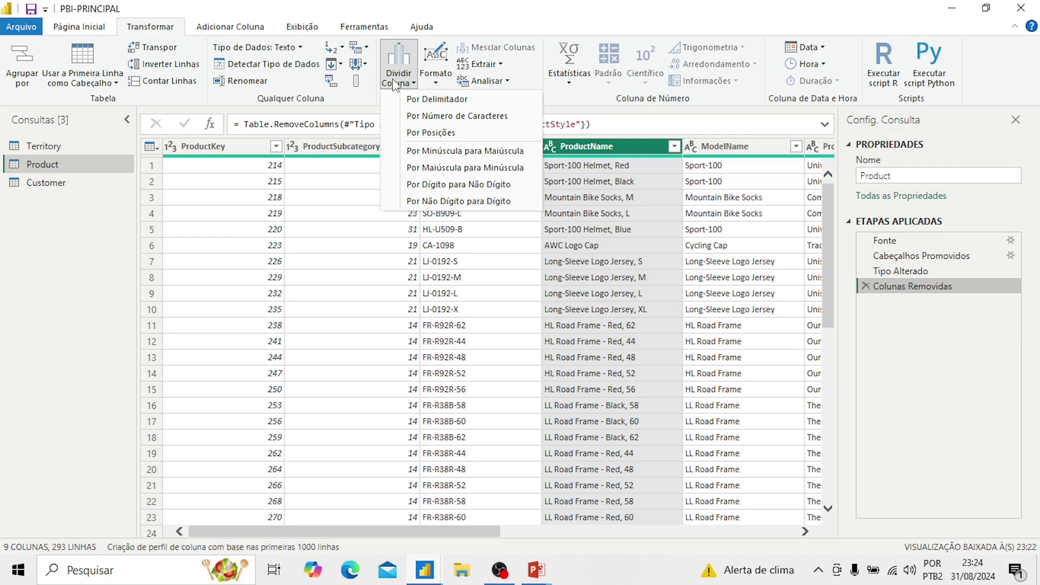
pyautogui.click(463, 172)
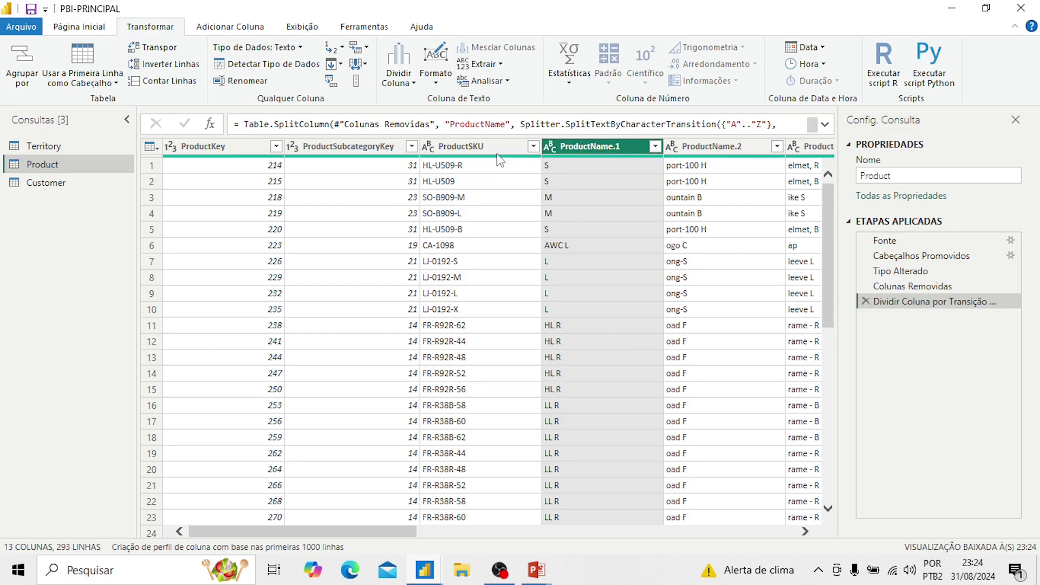
pyautogui.moveTo(359, 534); pyautogui.dragTo(434, 538)
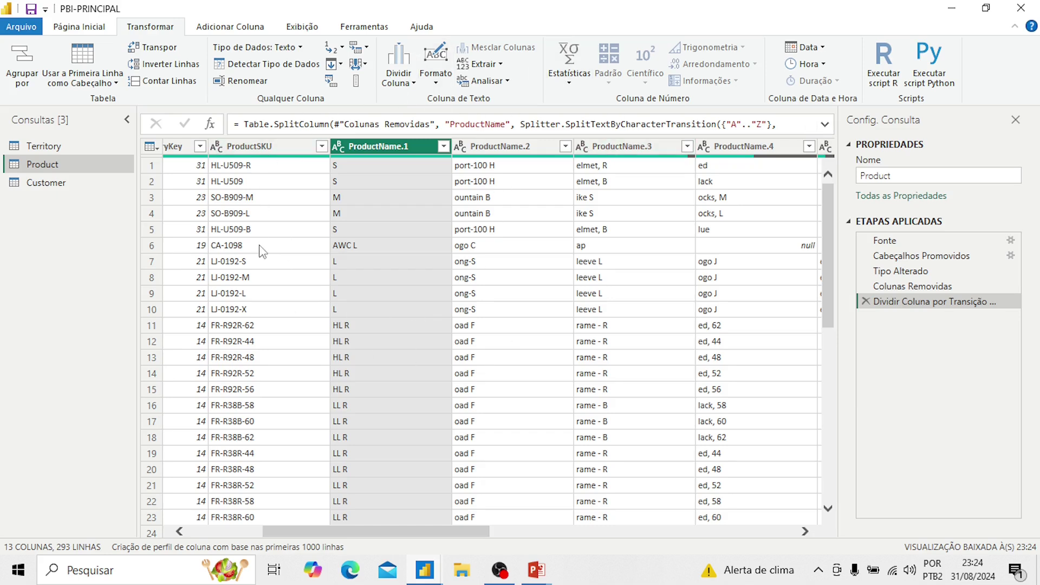
# - Delete the ProductName split from the Product query's applied steps
pyautogui.click(865, 302)
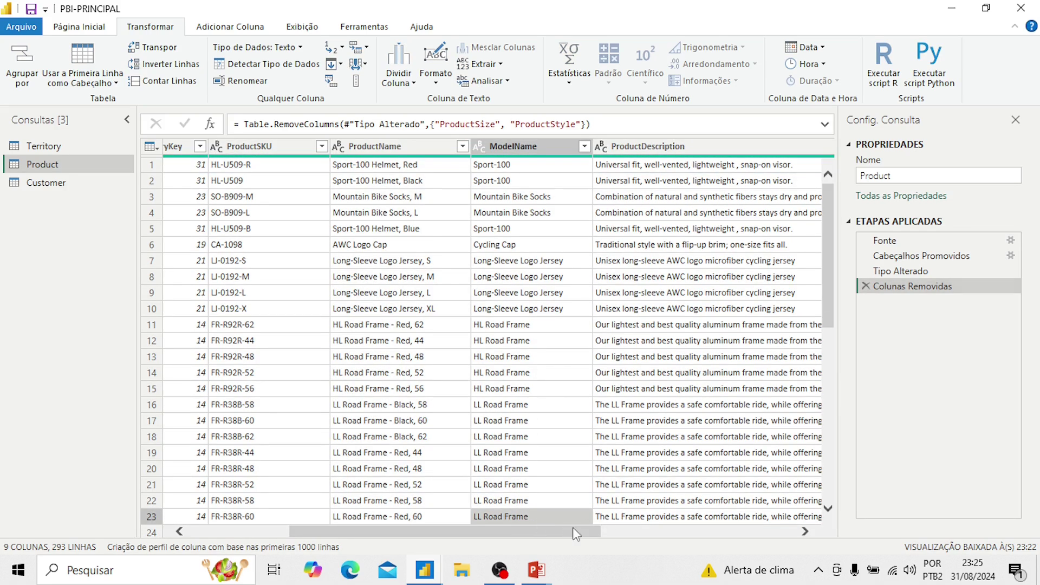
pyautogui.moveTo(574, 529); pyautogui.dragTo(488, 503)
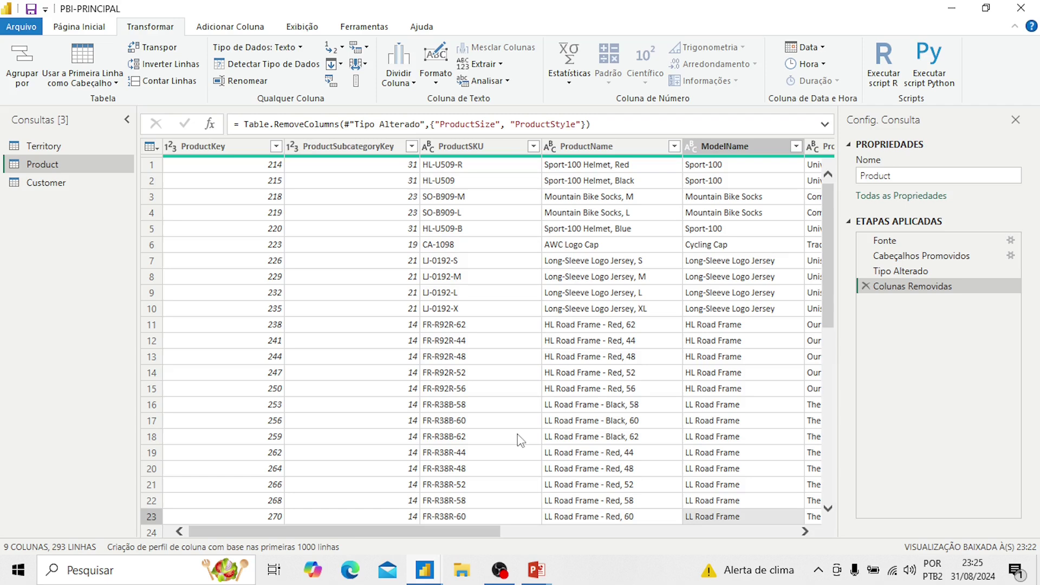
# - Switch to the PowerPoint slide on text column tools to review it, and return to the Power Query Editor
pyautogui.moveTo(549, 564)
pyautogui.click(578, 527)
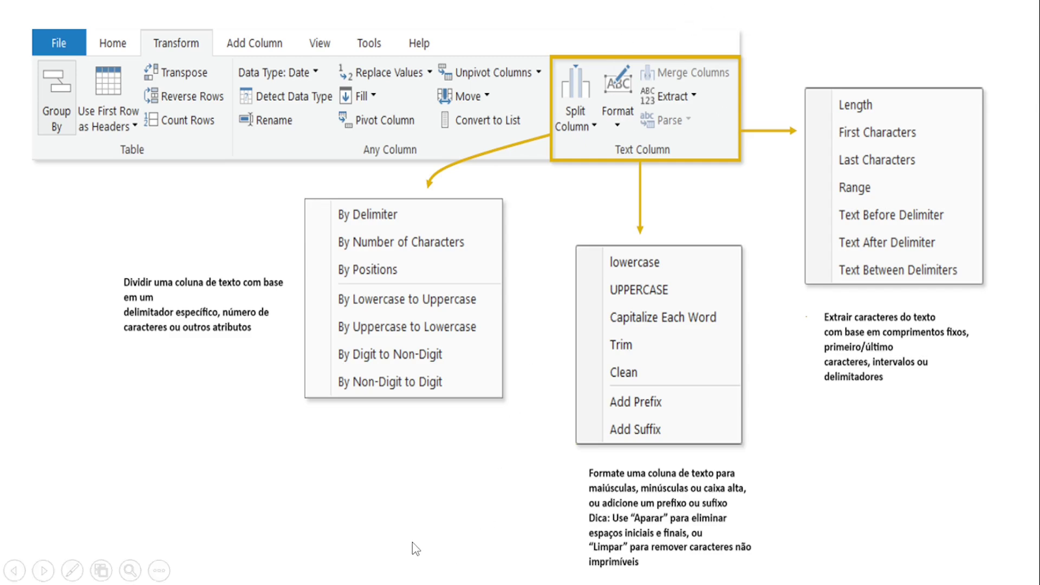
pyautogui.press('super')
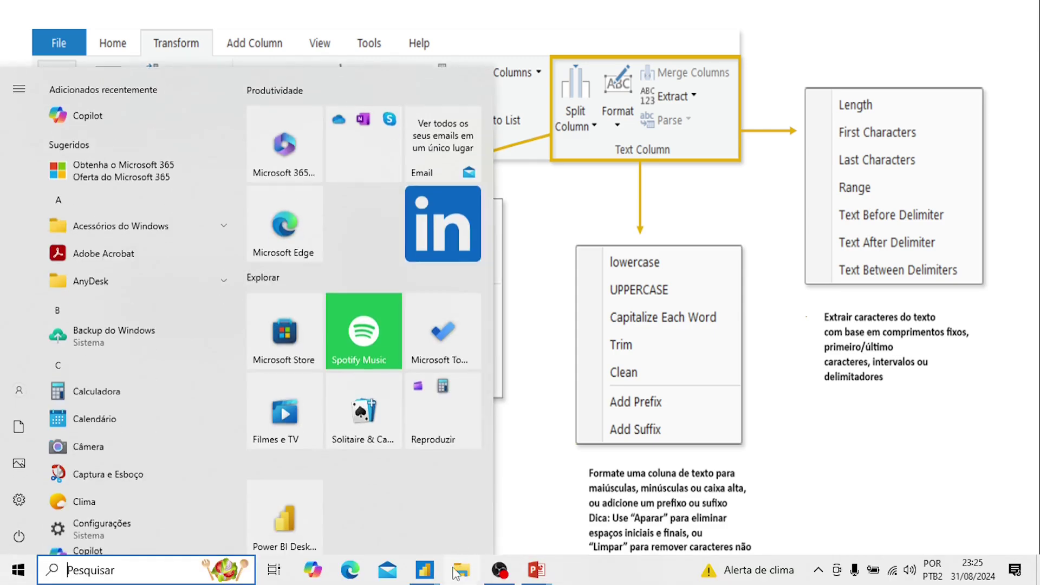
pyautogui.moveTo(425, 570)
pyautogui.click(472, 537)
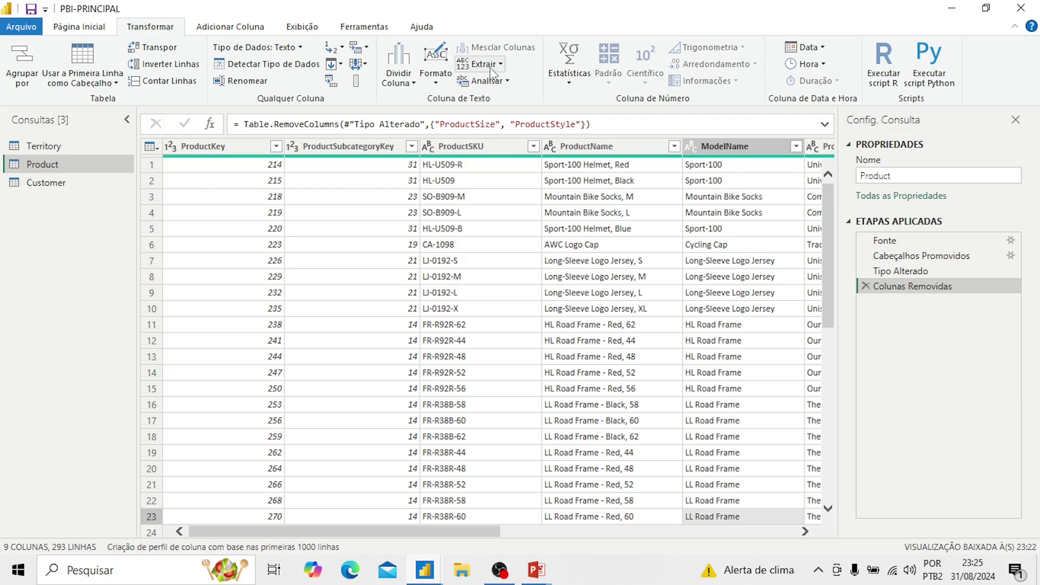
# - Convert the text in the ProductSKU column to lowercase
pyautogui.click(437, 82)
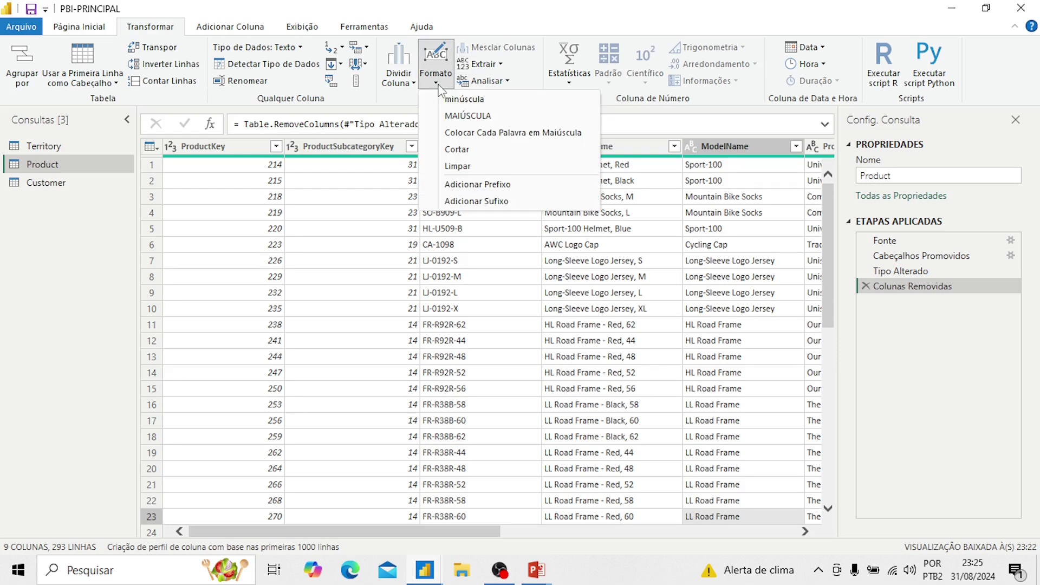
pyautogui.click(349, 155)
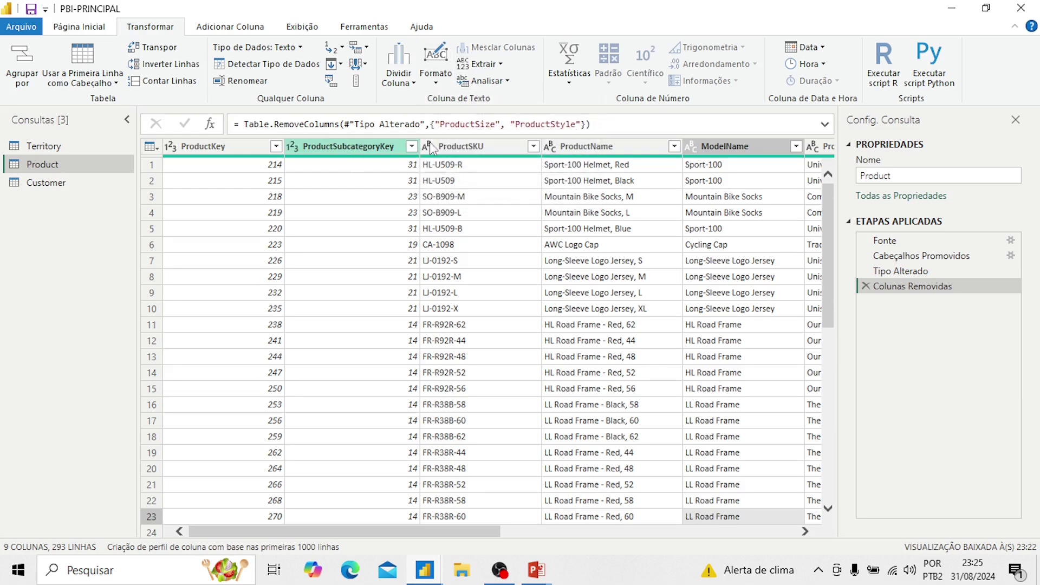
pyautogui.click(470, 146)
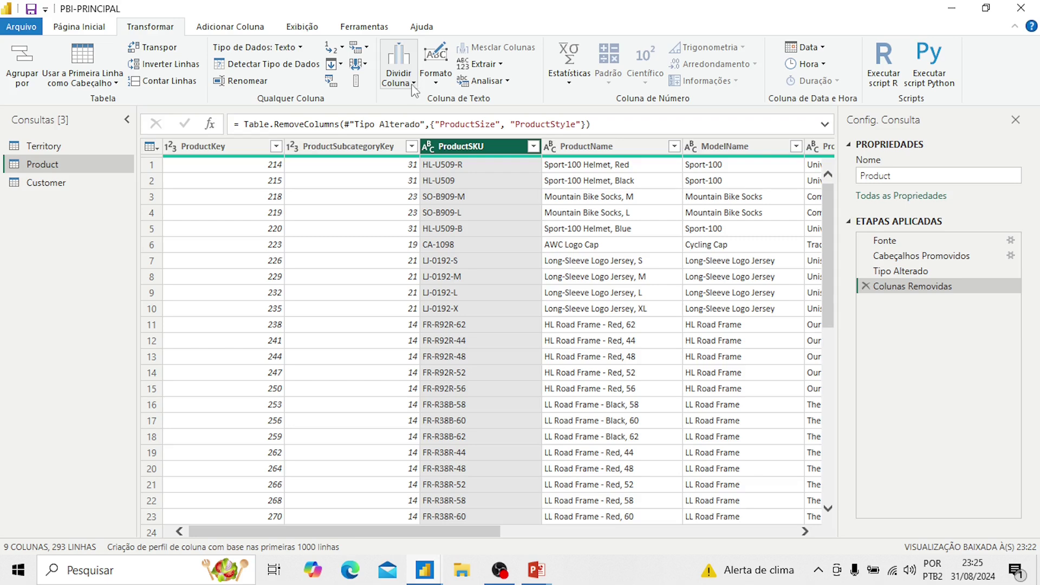
pyautogui.click(440, 79)
pyautogui.click(464, 99)
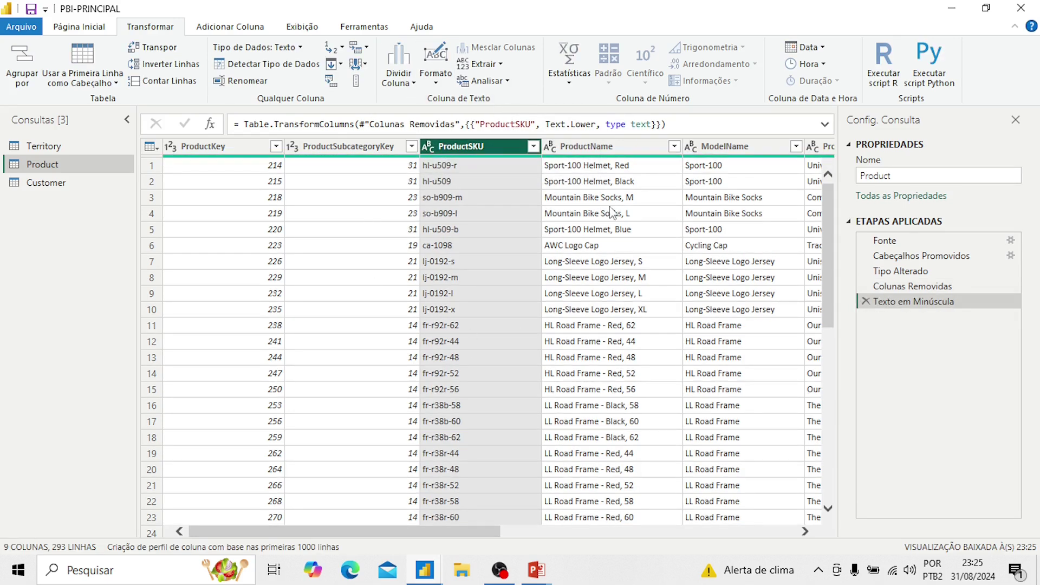
# - Convert the text in the ProductName column to uppercase
pyautogui.click(624, 145)
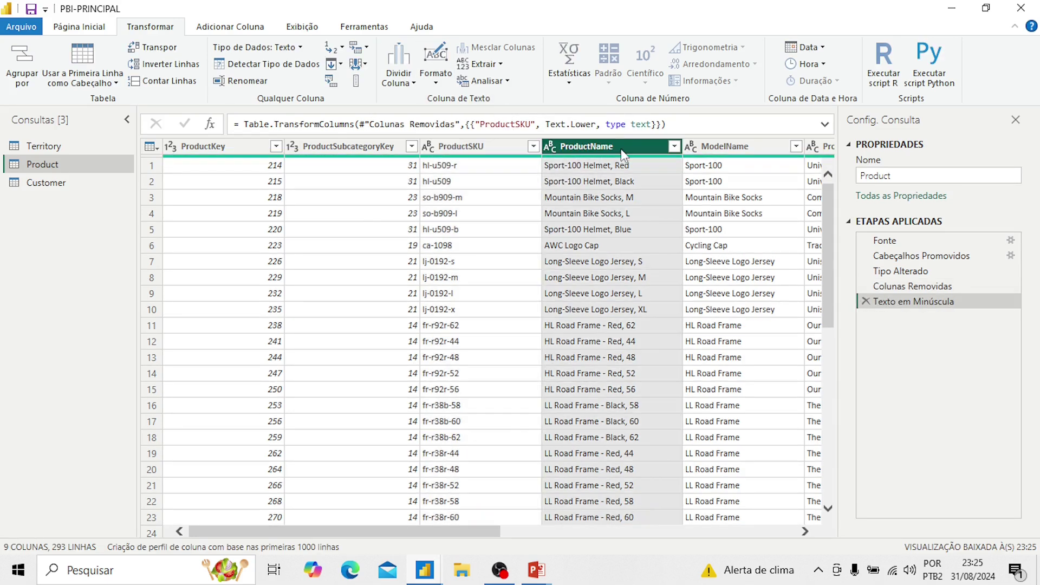
pyautogui.click(398, 80)
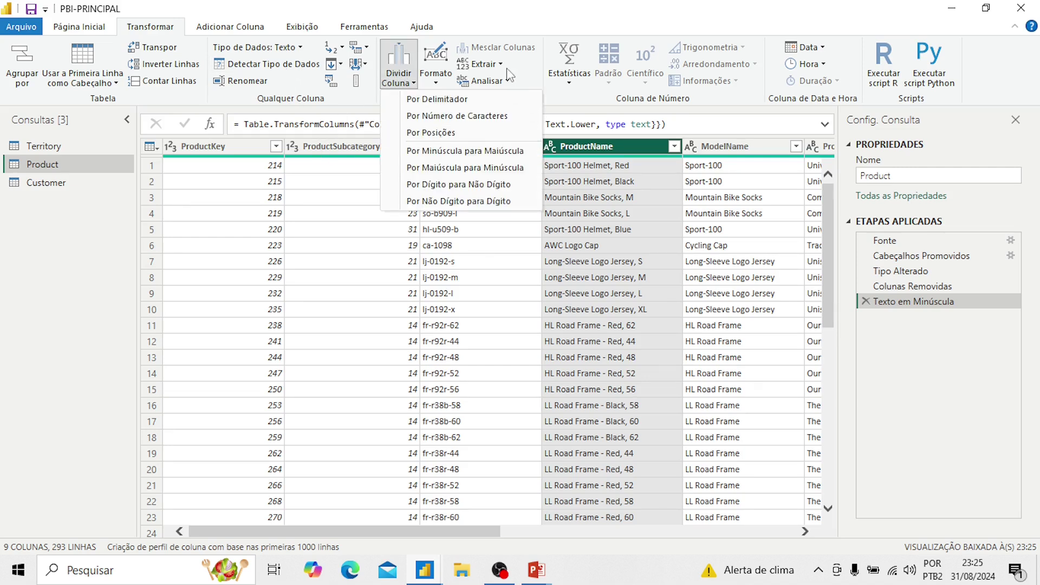
pyautogui.click(605, 9)
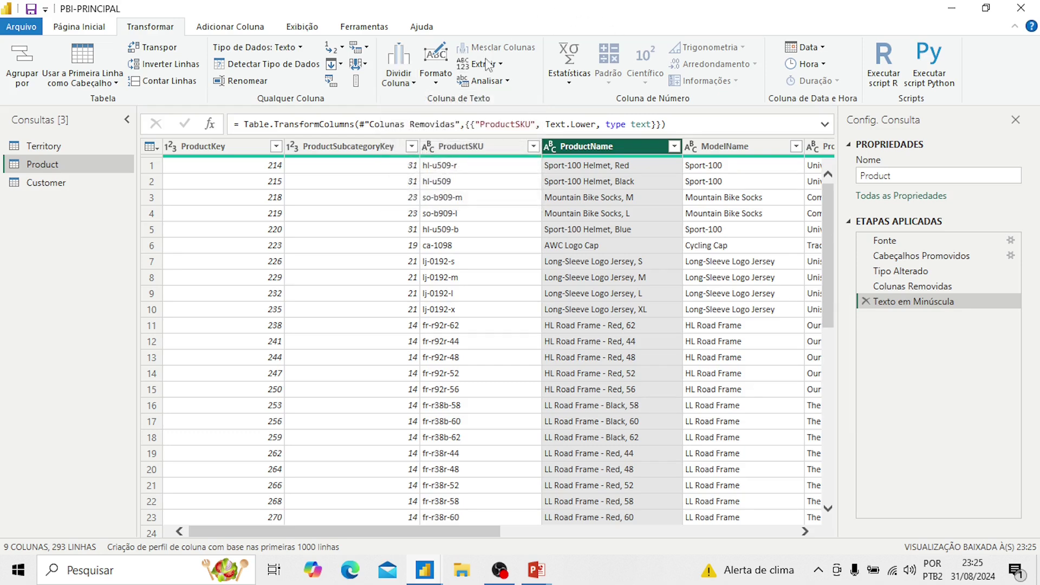
pyautogui.click(444, 78)
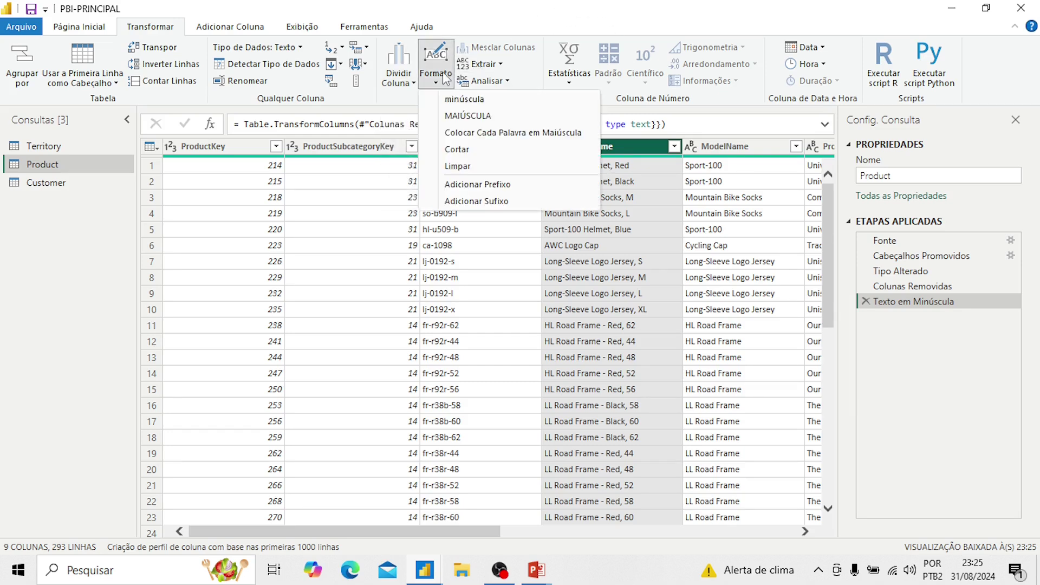
pyautogui.click(461, 116)
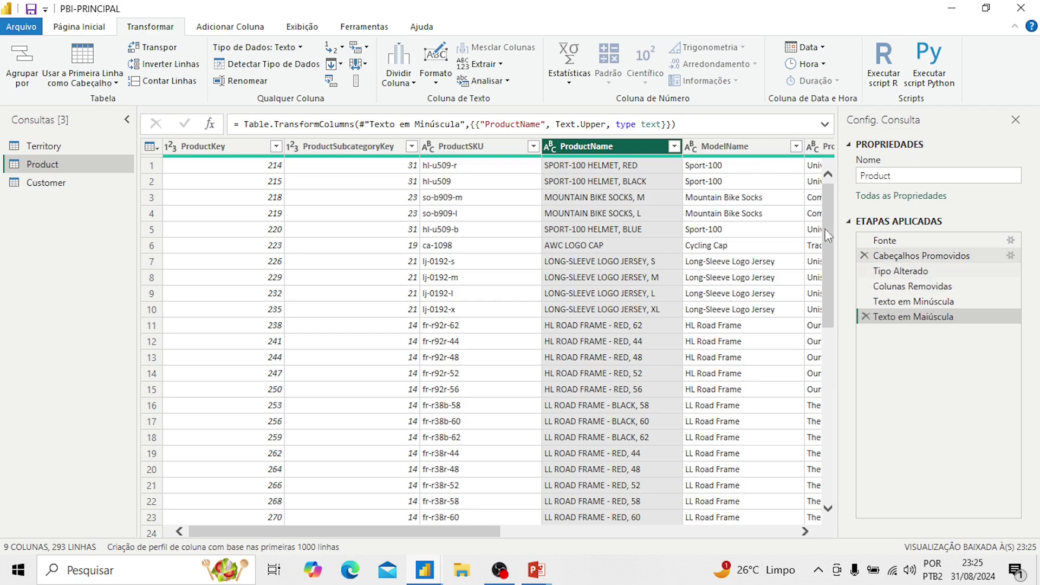
# - Review the text column Format and Extract options, compare them with the PowerPoint slide on text column tools, and return to the Power Query Editor
pyautogui.click(486, 65)
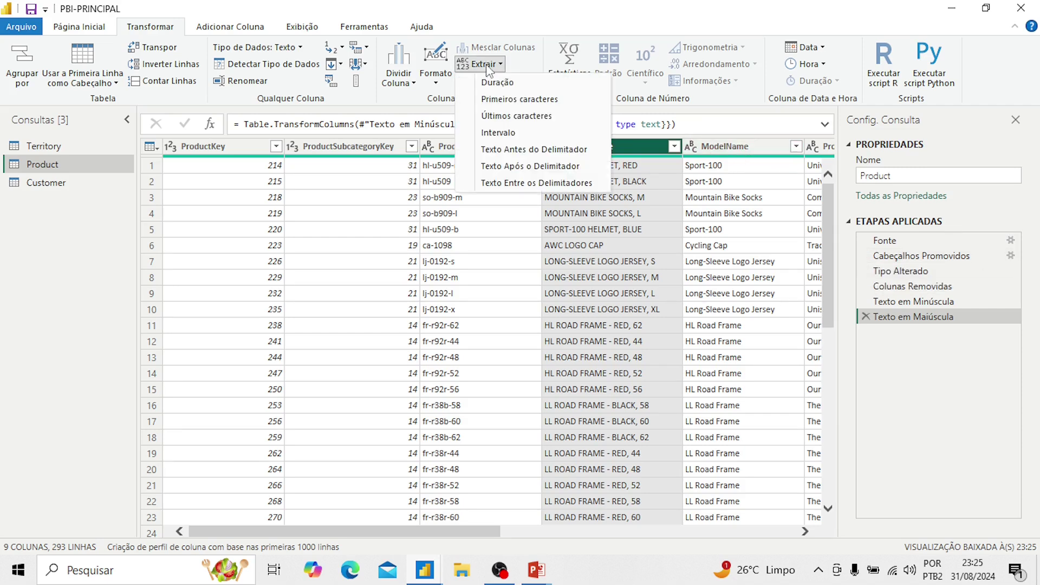
pyautogui.click(448, 76)
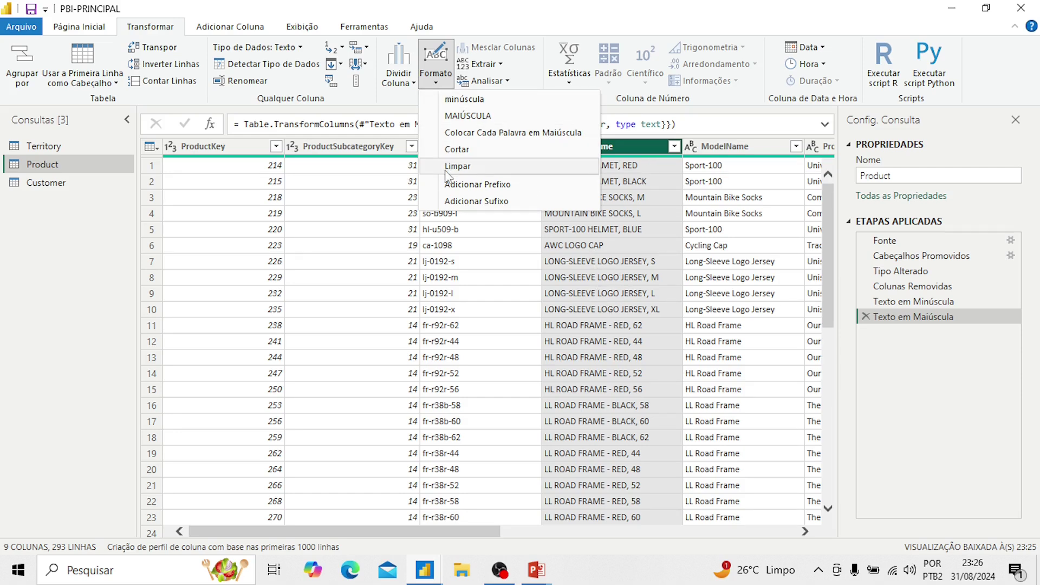
pyautogui.click(499, 64)
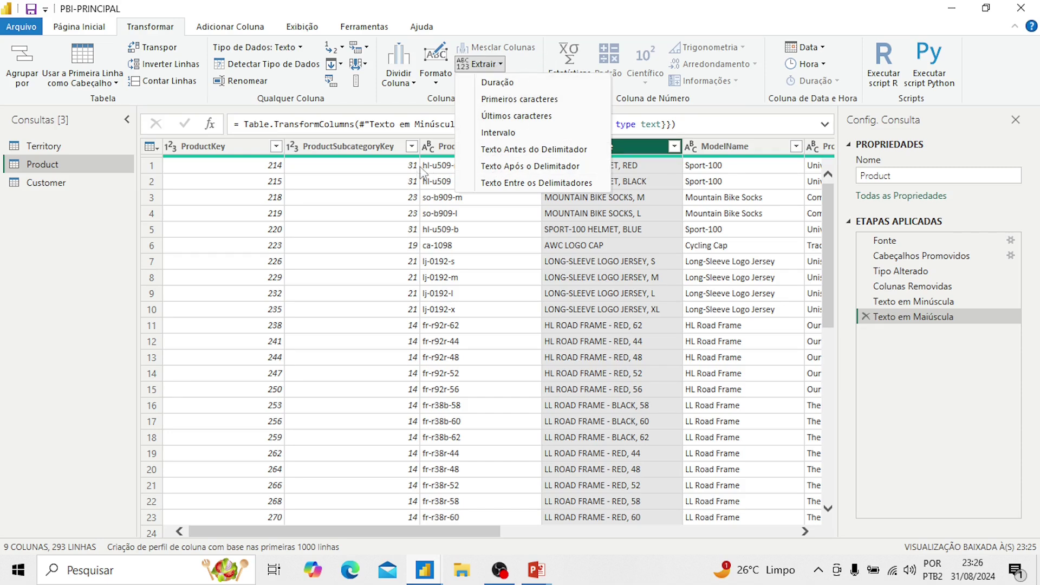
pyautogui.click(409, 102)
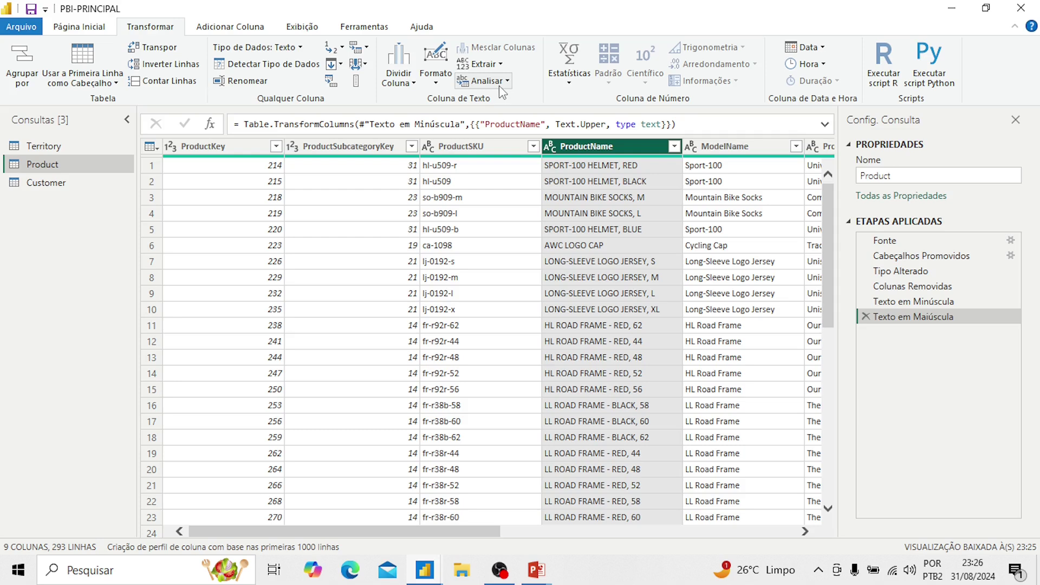
pyautogui.moveTo(536, 570)
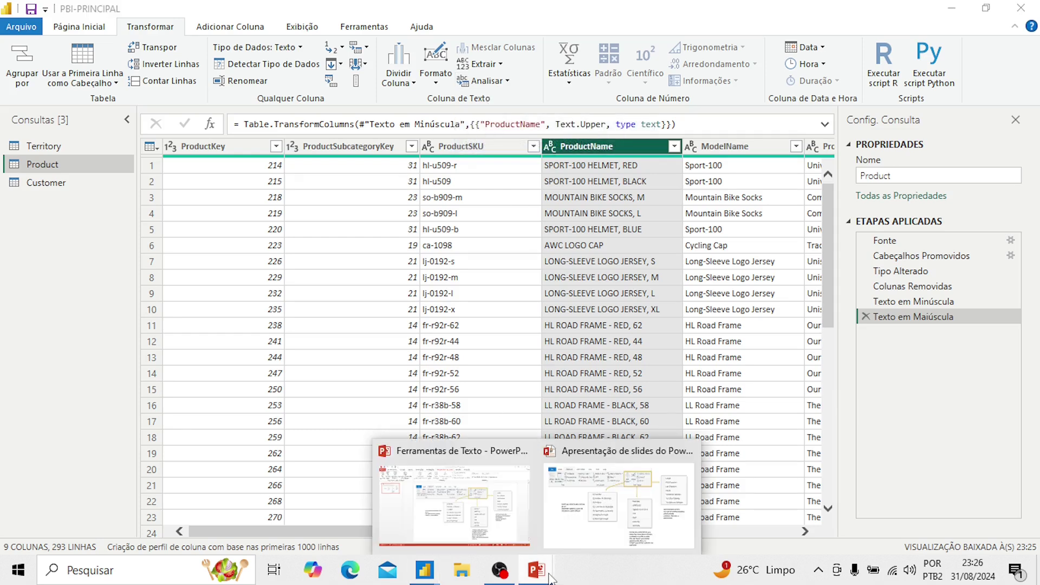
pyautogui.click(615, 500)
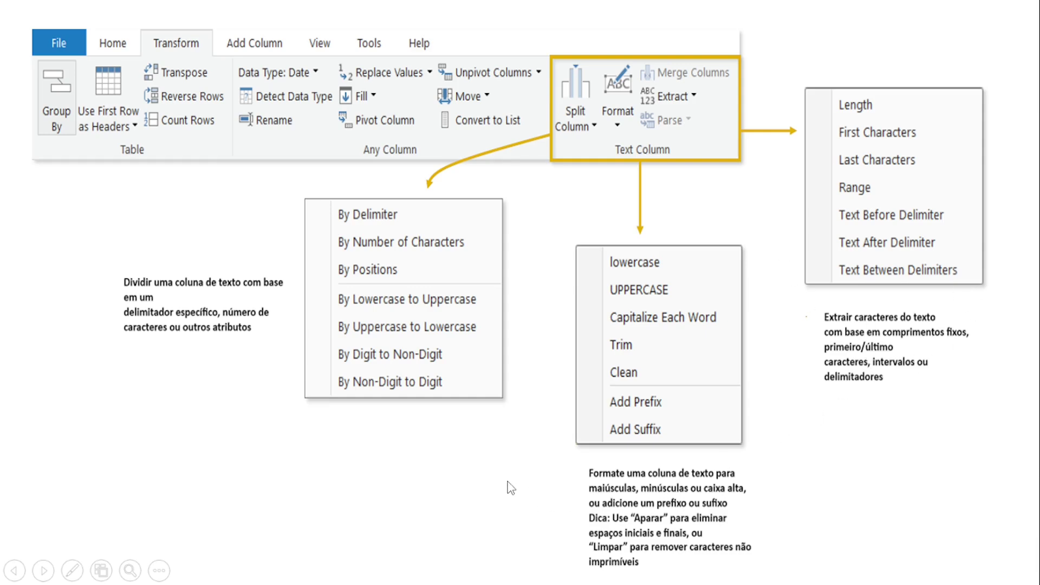
pyautogui.press('super')
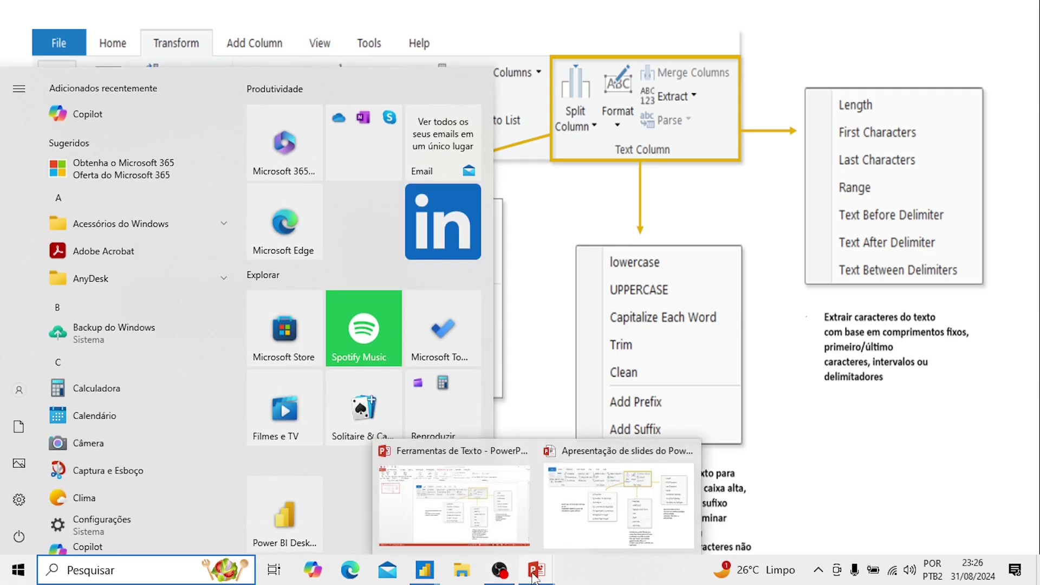
pyautogui.moveTo(424, 569)
pyautogui.click(473, 539)
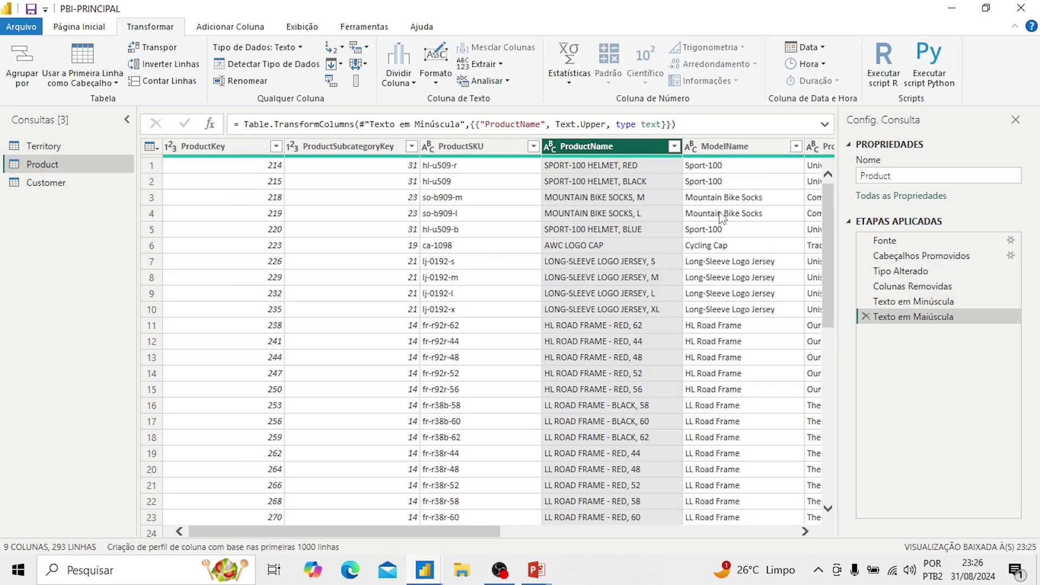
pyautogui.click(501, 65)
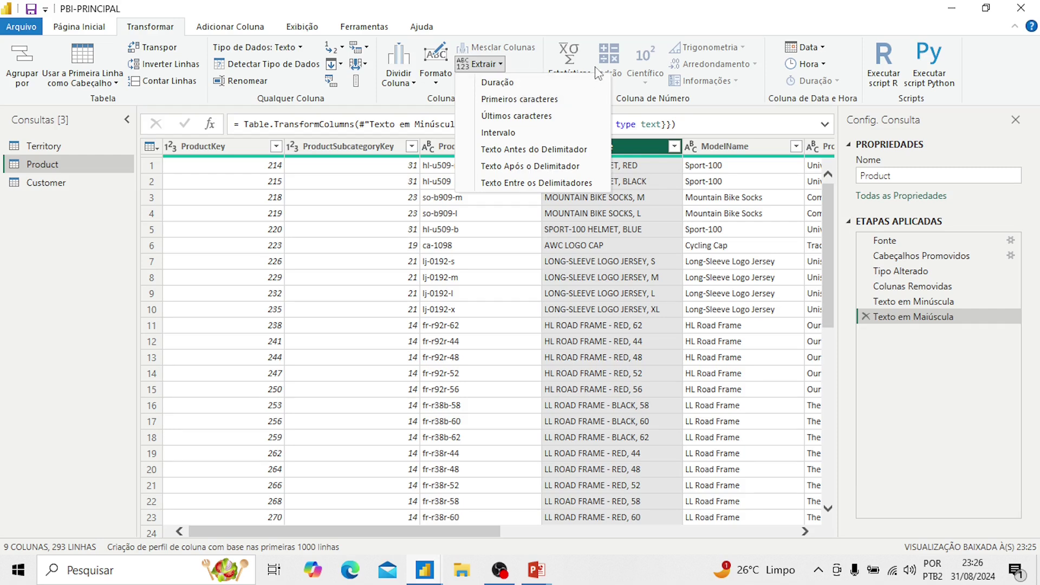
# - Delete the uppercase and lowercase text conversions from the Product query's applied steps
pyautogui.click(863, 317)
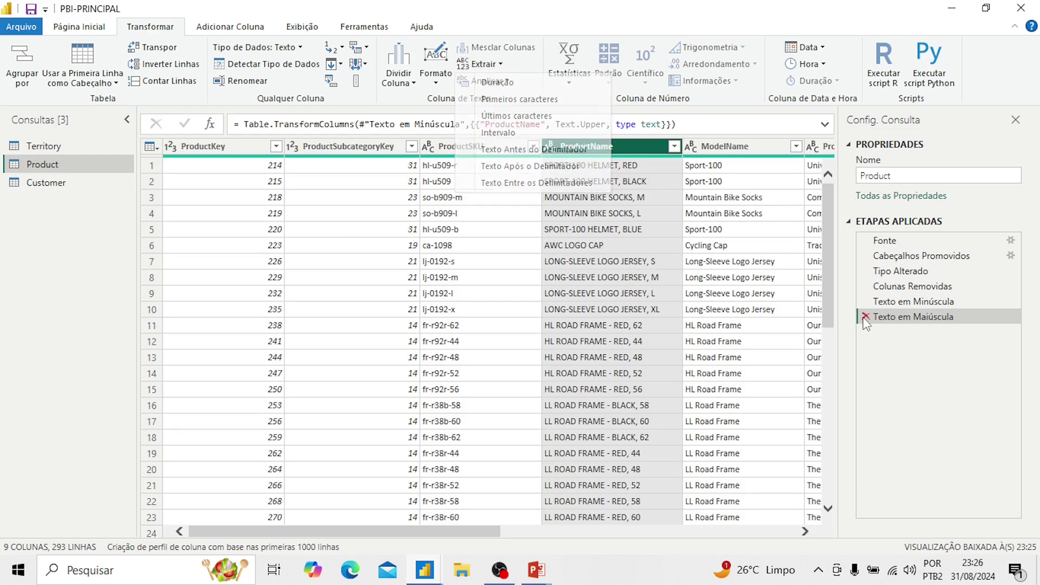
pyautogui.click(865, 316)
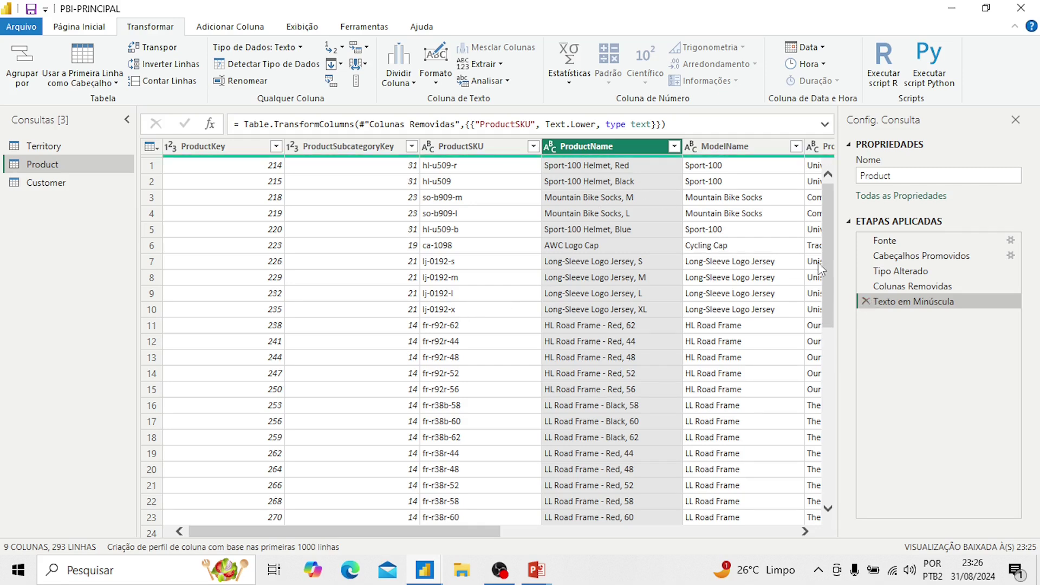
pyautogui.click(865, 302)
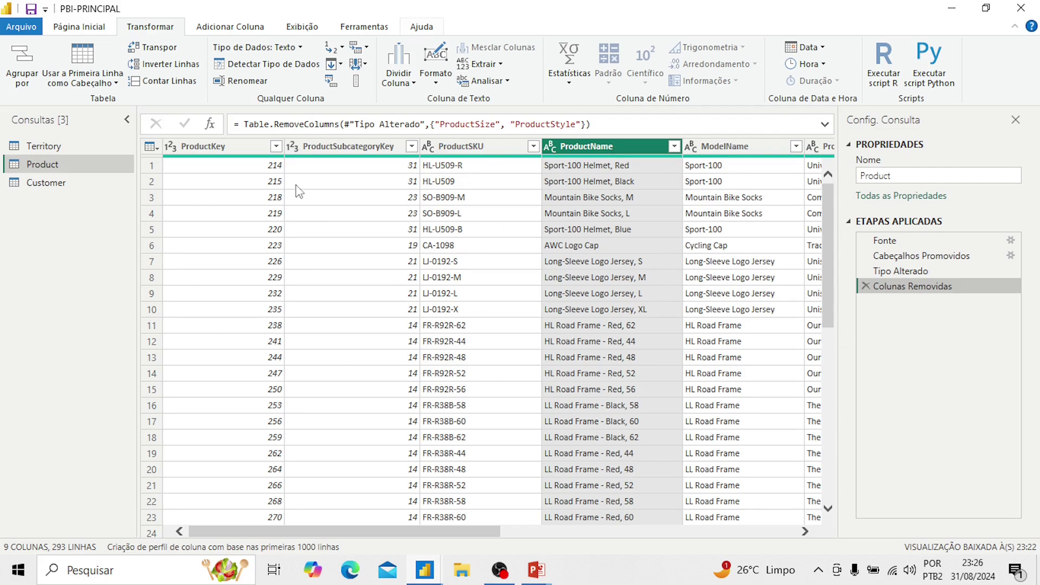
pyautogui.click(491, 64)
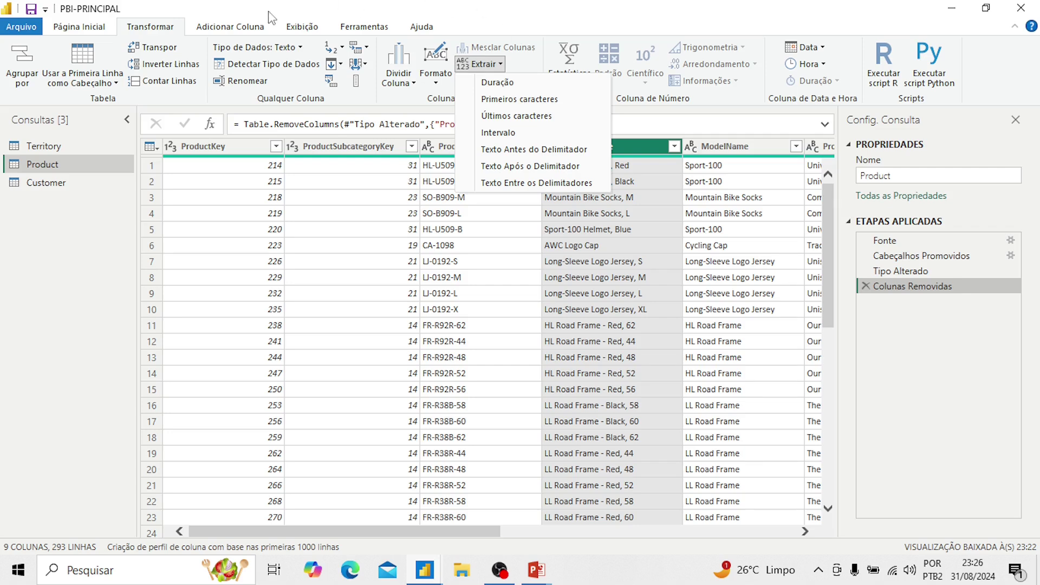
pyautogui.click(161, 100)
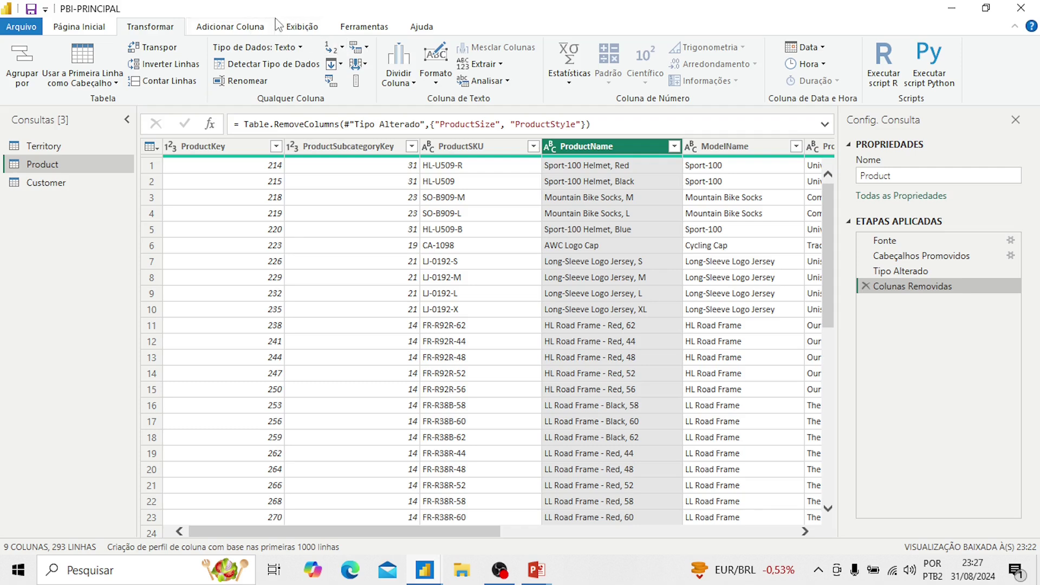
pyautogui.click(82, 28)
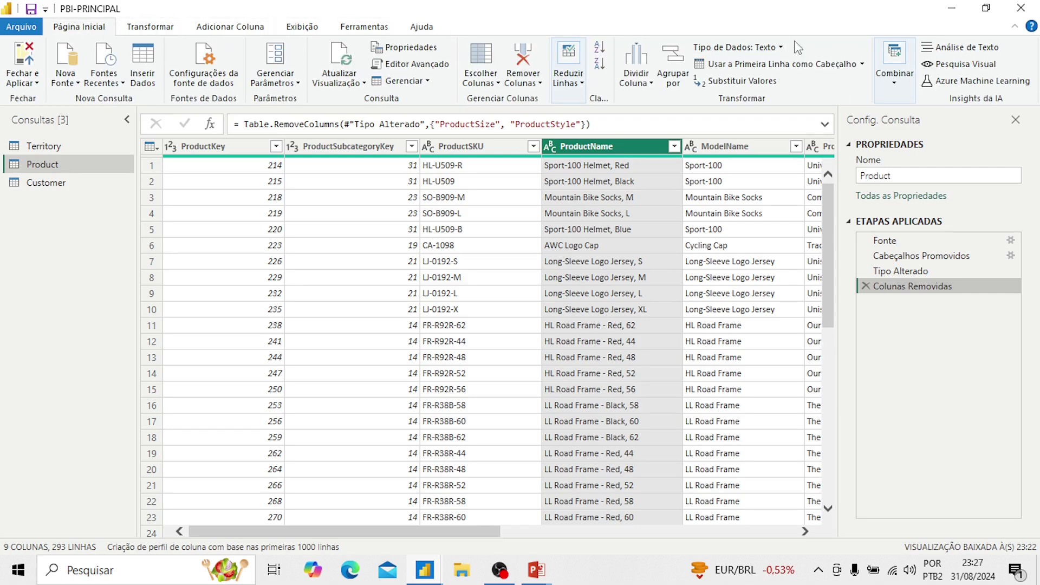
pyautogui.click(891, 81)
pyautogui.click(919, 112)
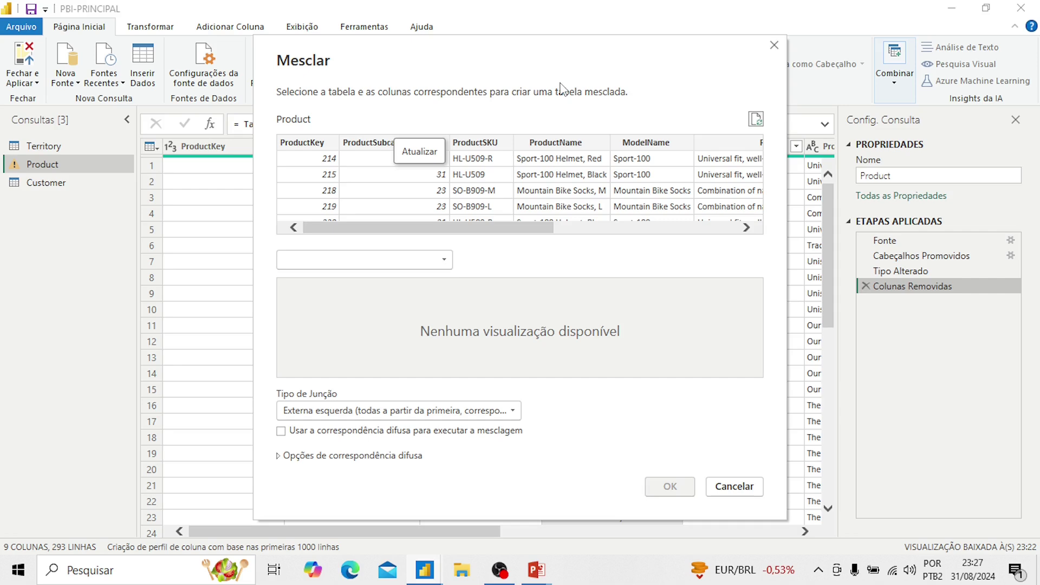
pyautogui.click(427, 261)
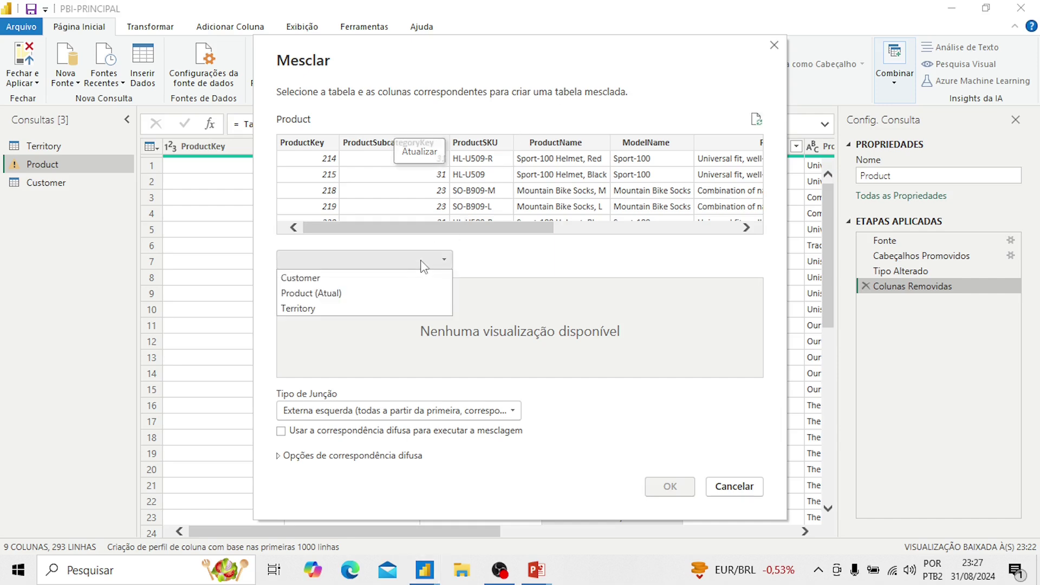
pyautogui.click(321, 293)
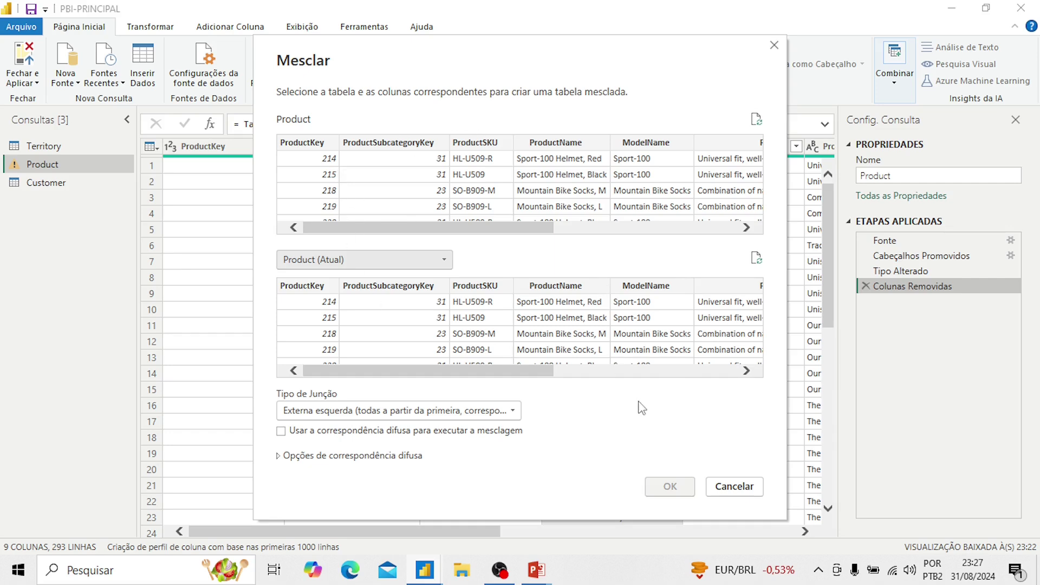
pyautogui.click(734, 487)
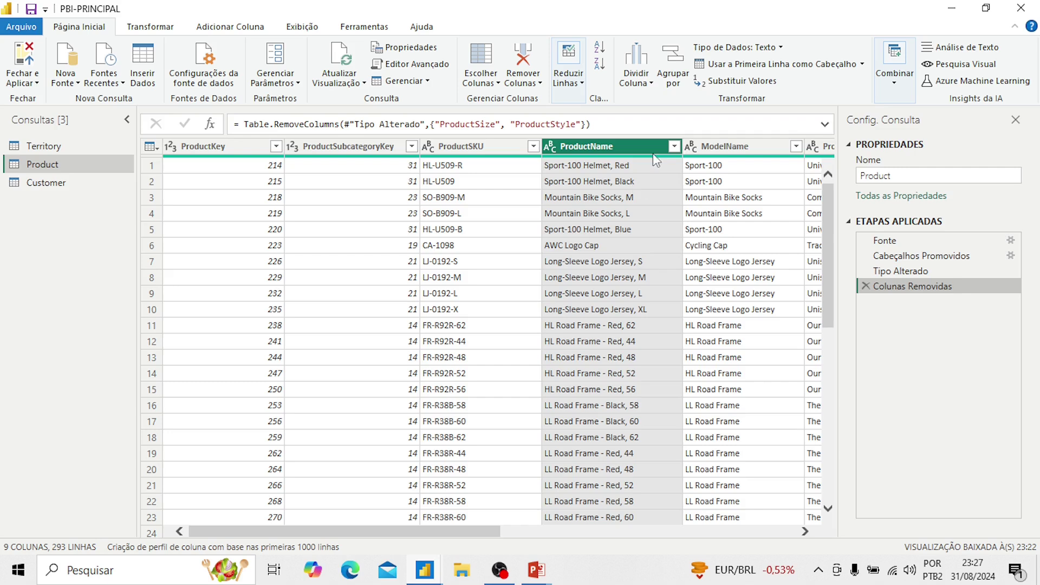
# - Merge the Product query with itself, matching on ModelName in both tables with a left outer join
pyautogui.click(893, 84)
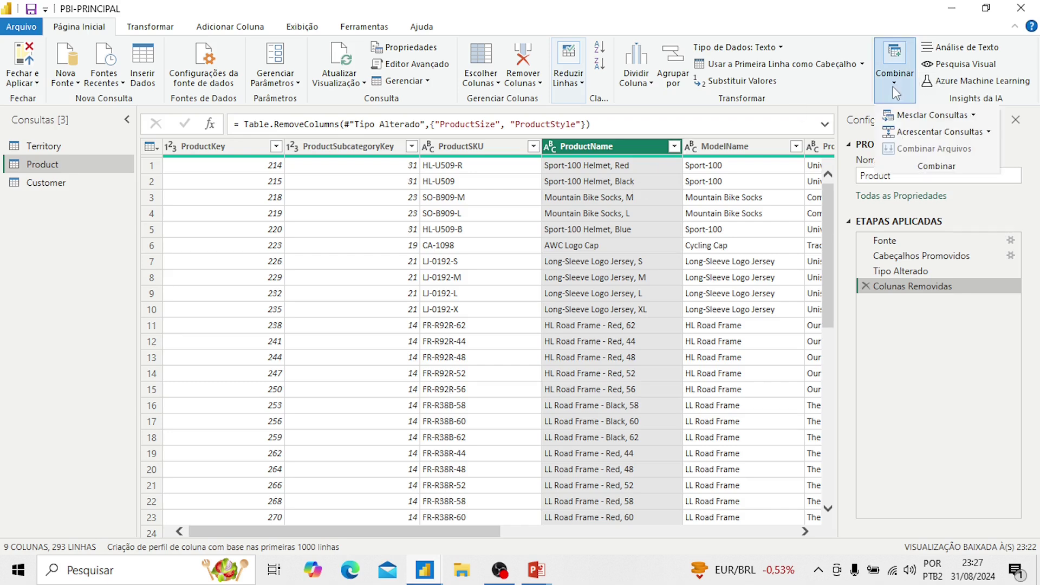
pyautogui.click(913, 116)
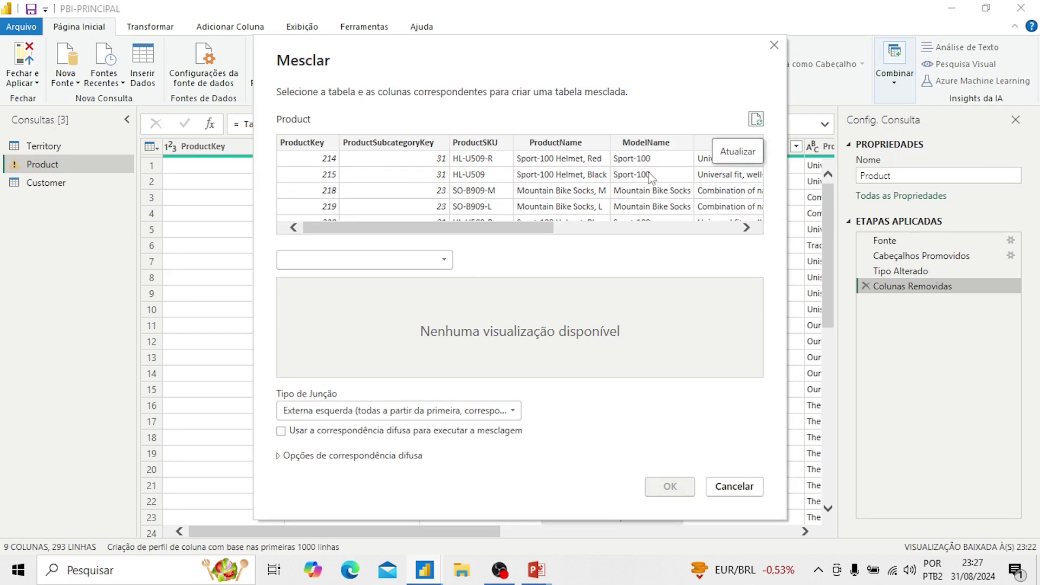
pyautogui.click(386, 259)
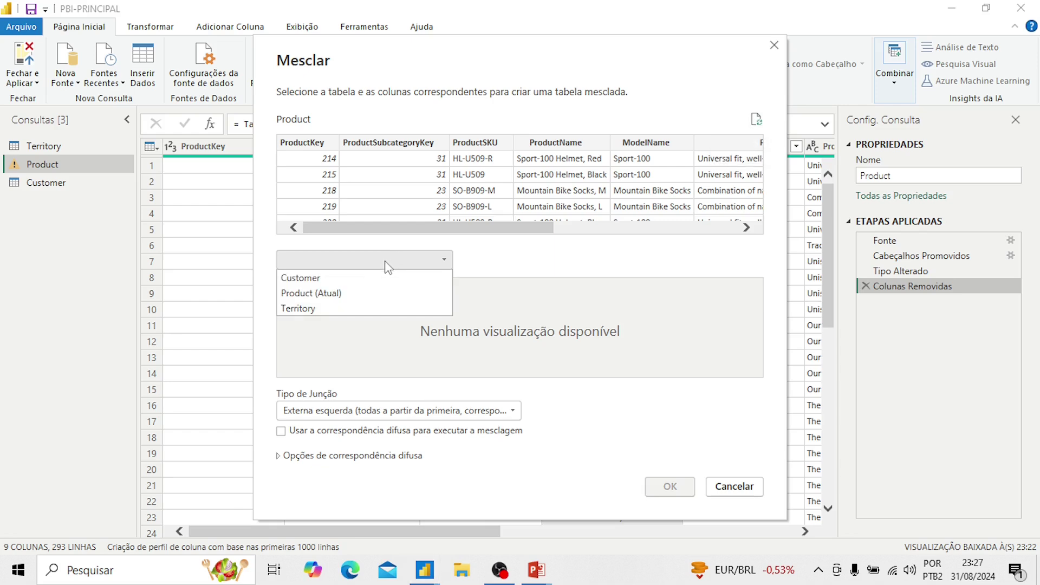
pyautogui.click(352, 295)
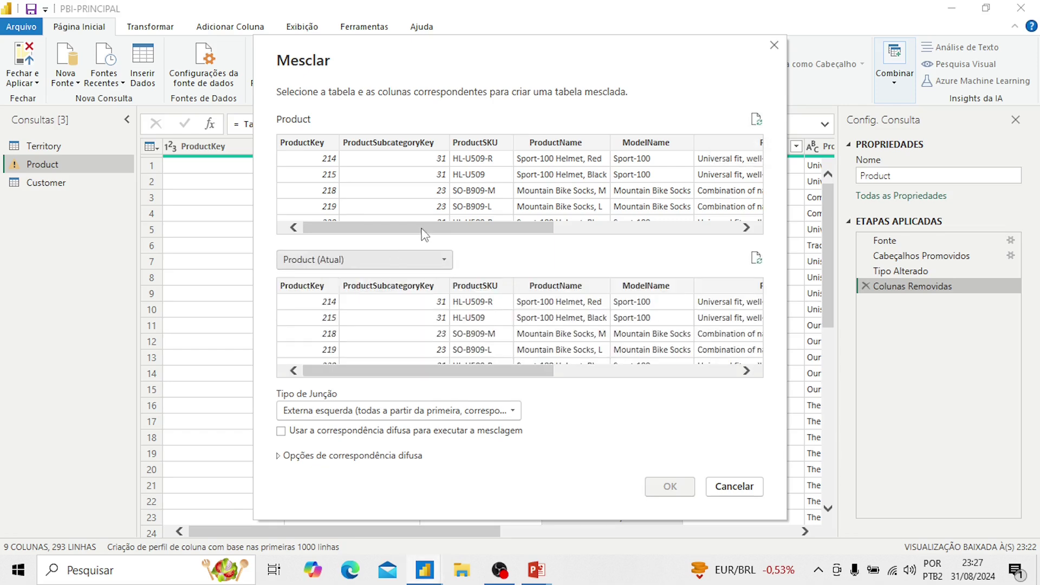
pyautogui.moveTo(422, 231); pyautogui.dragTo(490, 230)
pyautogui.click(538, 142)
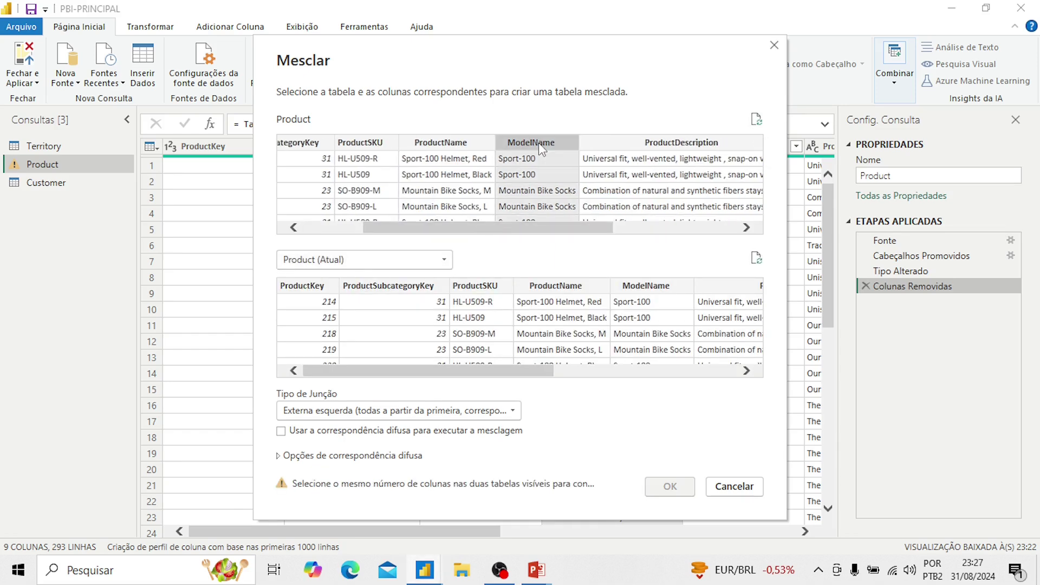
pyautogui.click(647, 286)
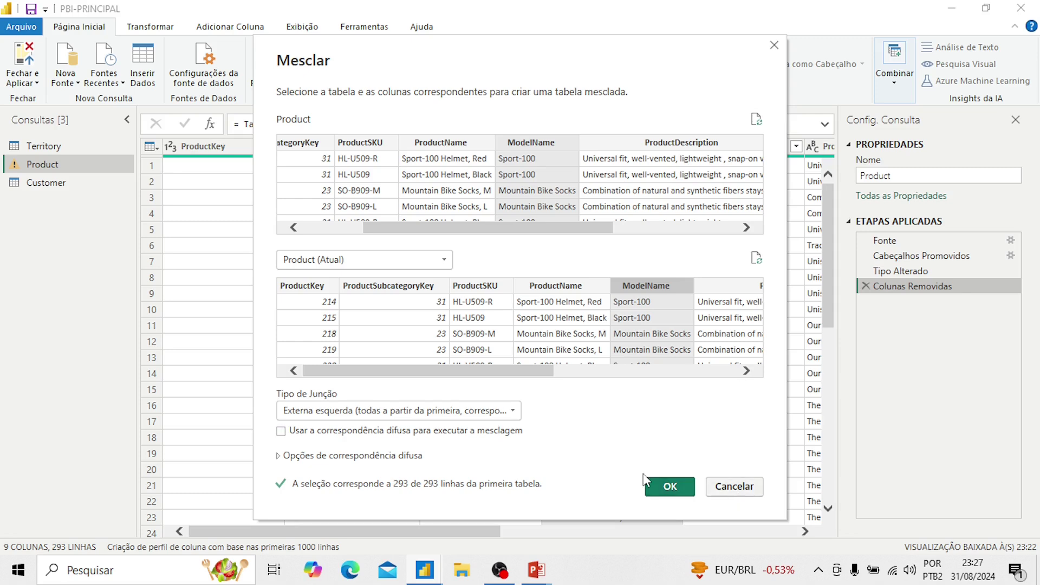
pyautogui.click(686, 488)
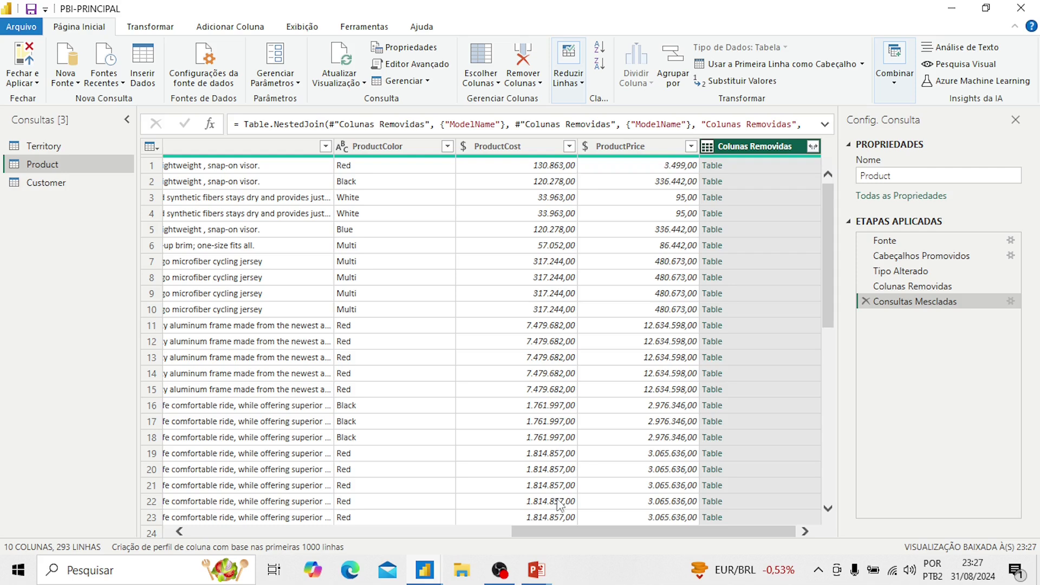
# - Expand the merged table column to only ModelName, without using the original column name as prefix
pyautogui.click(672, 517)
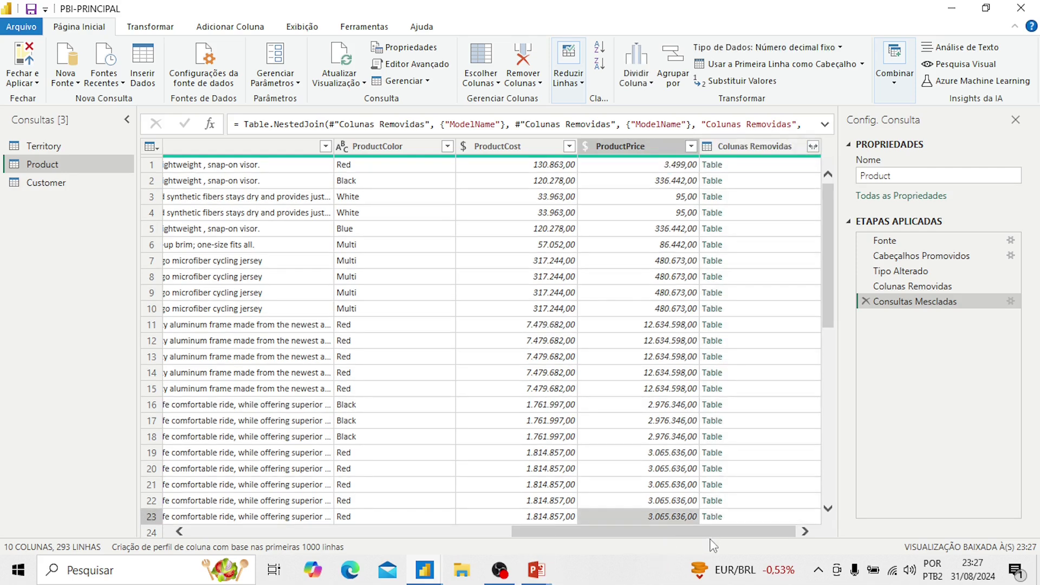
pyautogui.click(813, 147)
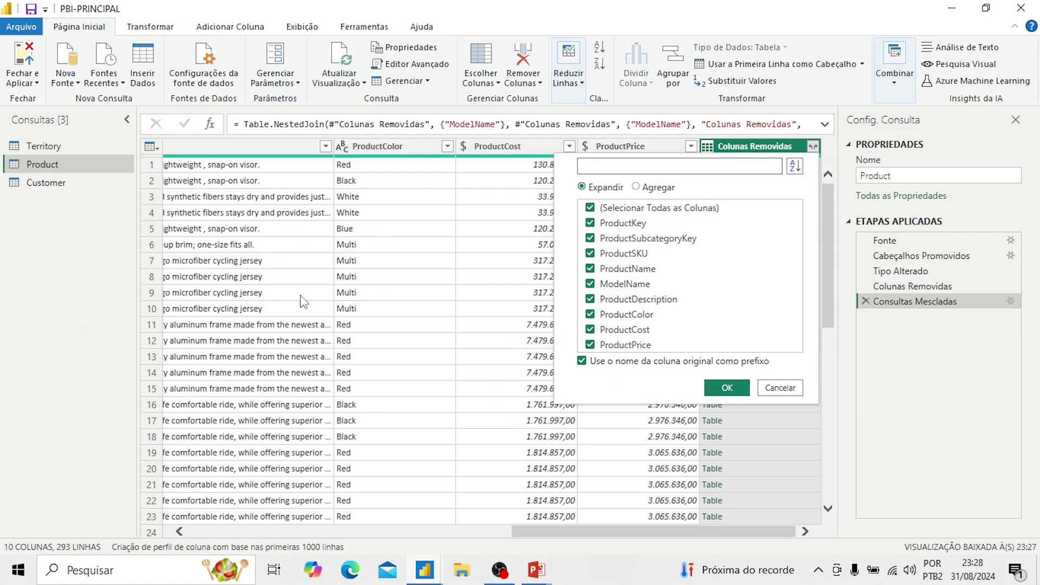
pyautogui.click(778, 389)
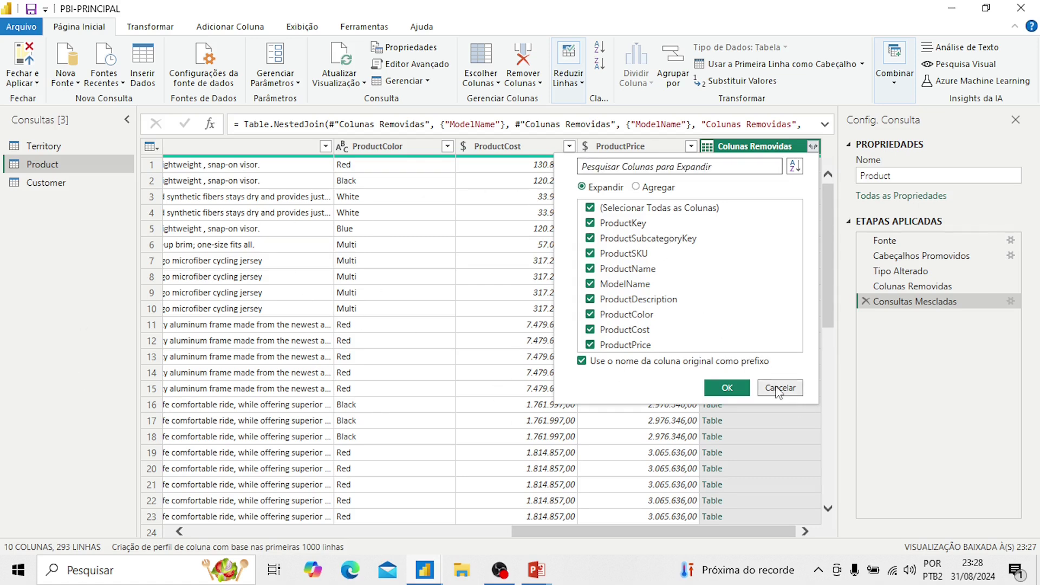
pyautogui.click(814, 147)
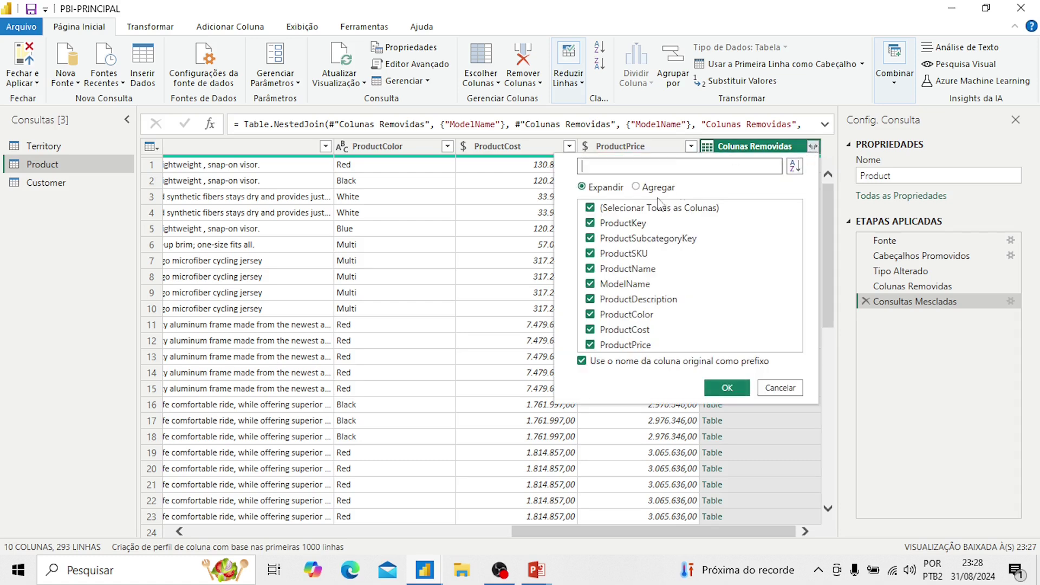
pyautogui.click(640, 287)
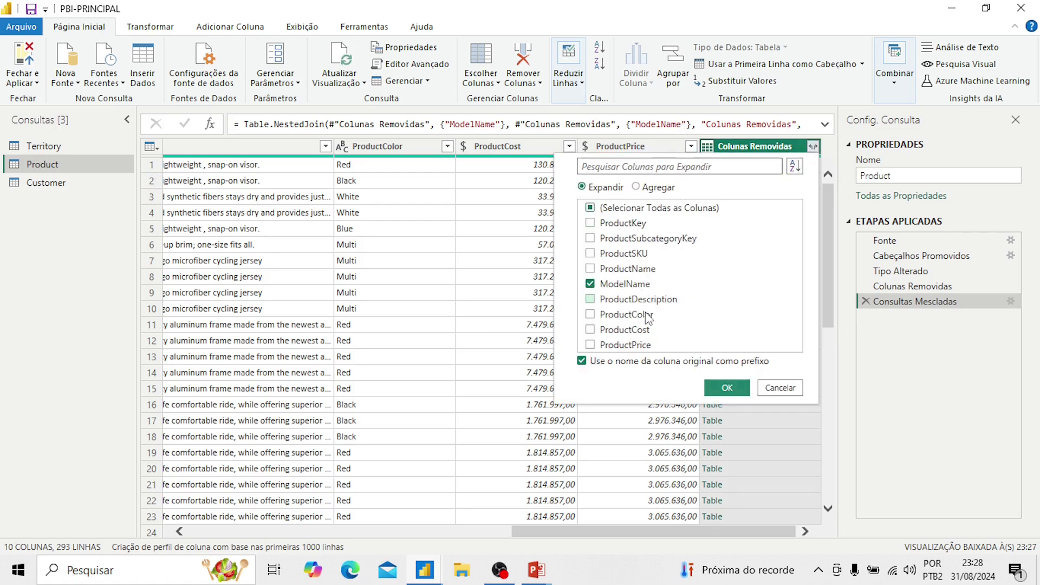
pyautogui.click(581, 363)
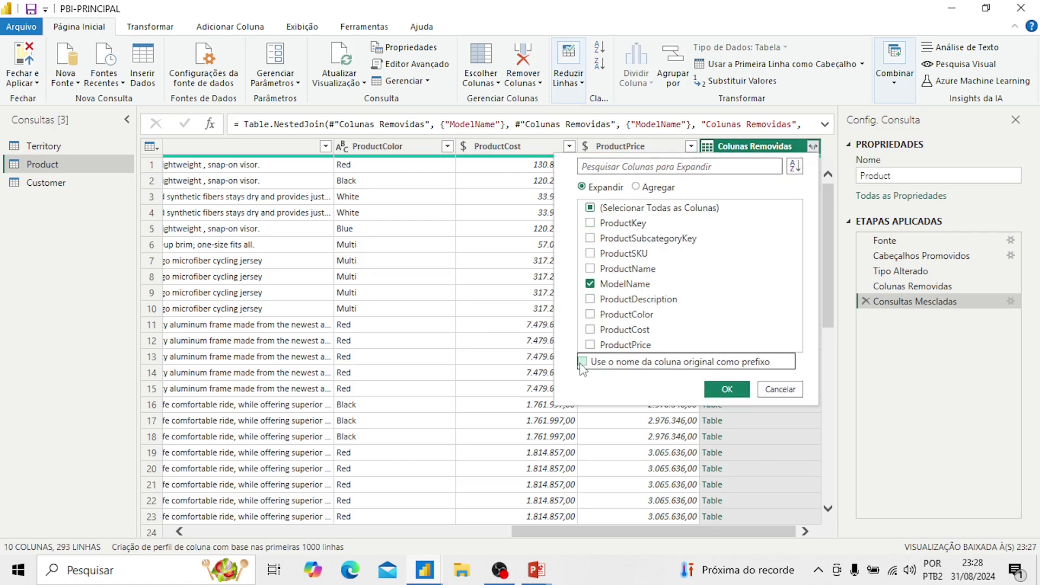
pyautogui.click(725, 395)
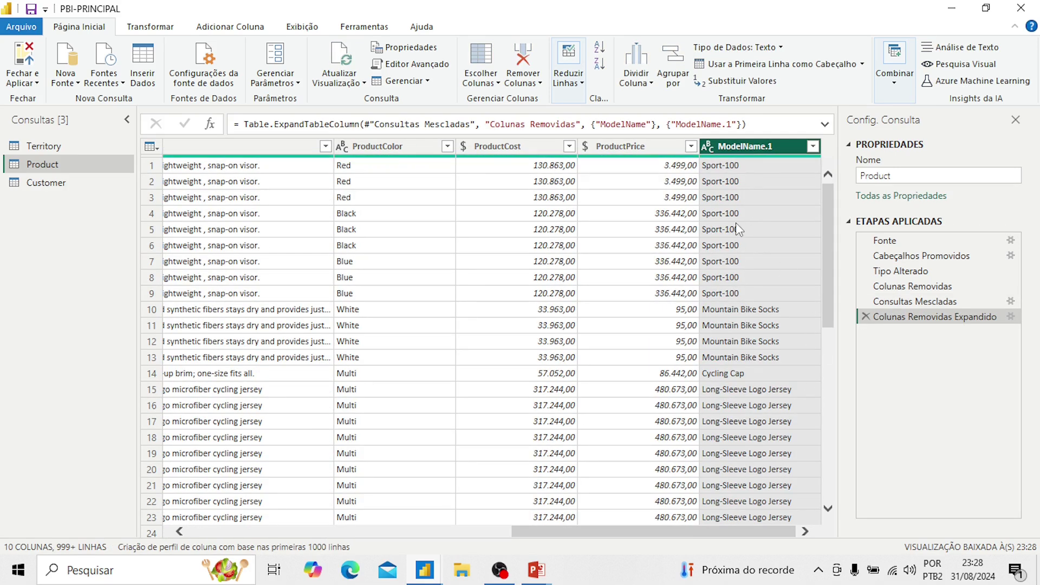
# - Delete the column expansion and the query merge from the Product query's applied steps
pyautogui.click(865, 316)
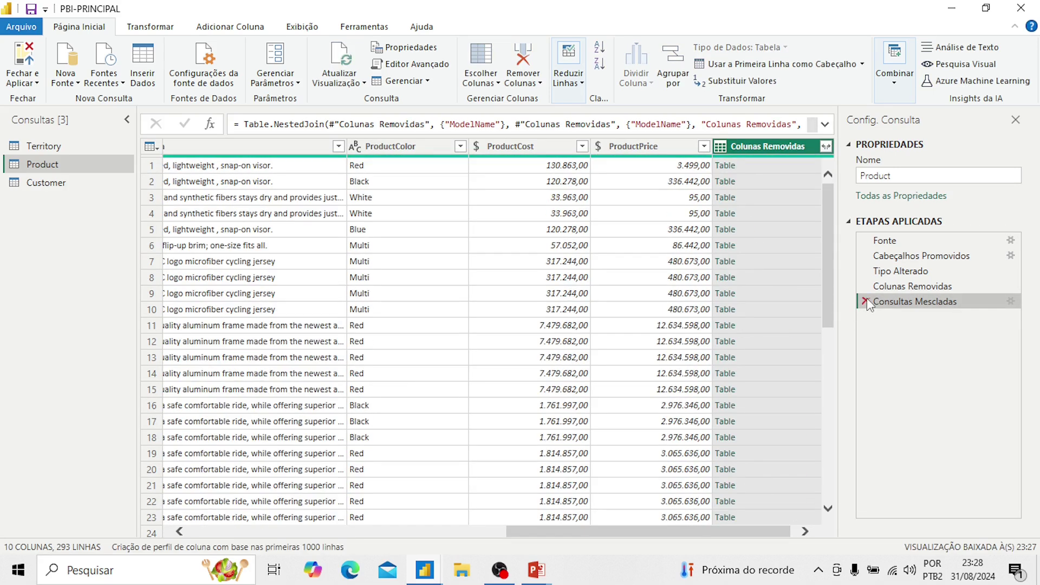
pyautogui.click(866, 301)
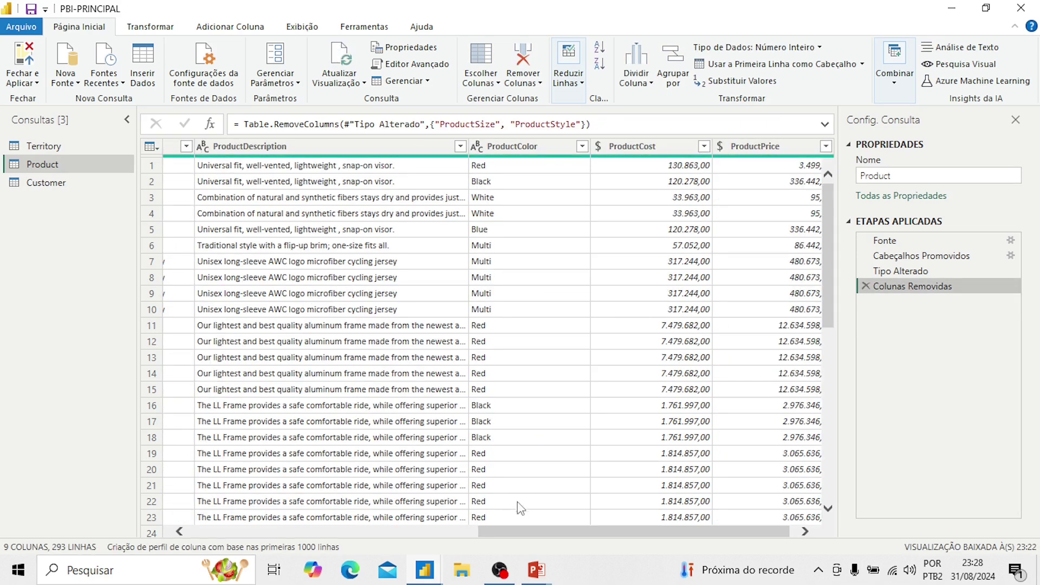
# - View the PowerPoint slide on the text column tools and return to the Power Query editor
pyautogui.moveTo(528, 572)
pyautogui.click(639, 488)
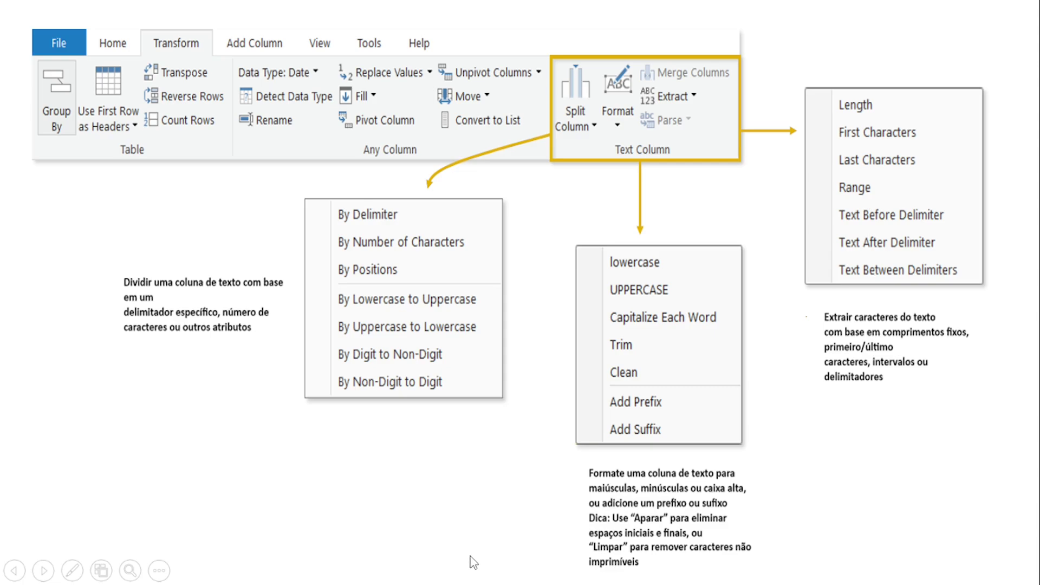
pyautogui.press('super')
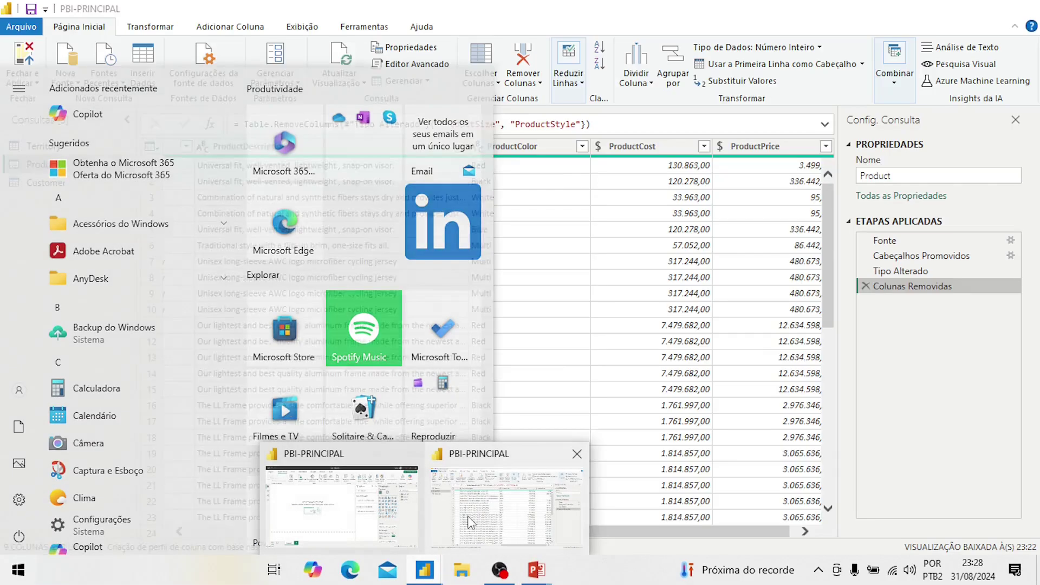
pyautogui.click(467, 516)
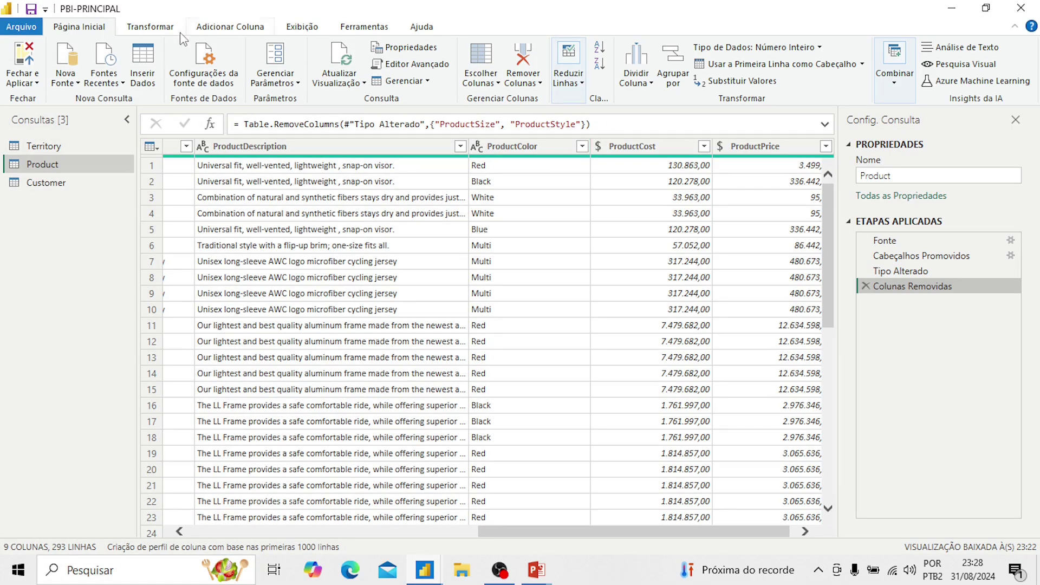
# - Look through the Extrair, Formato and Dividir Coluna options available for transforming text columns
pyautogui.click(152, 30)
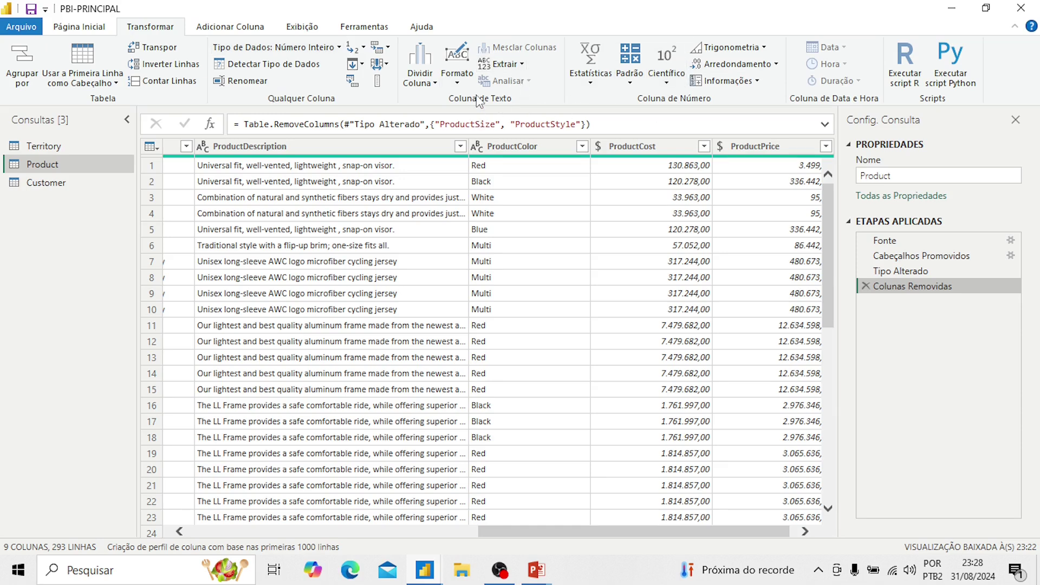
pyautogui.click(522, 65)
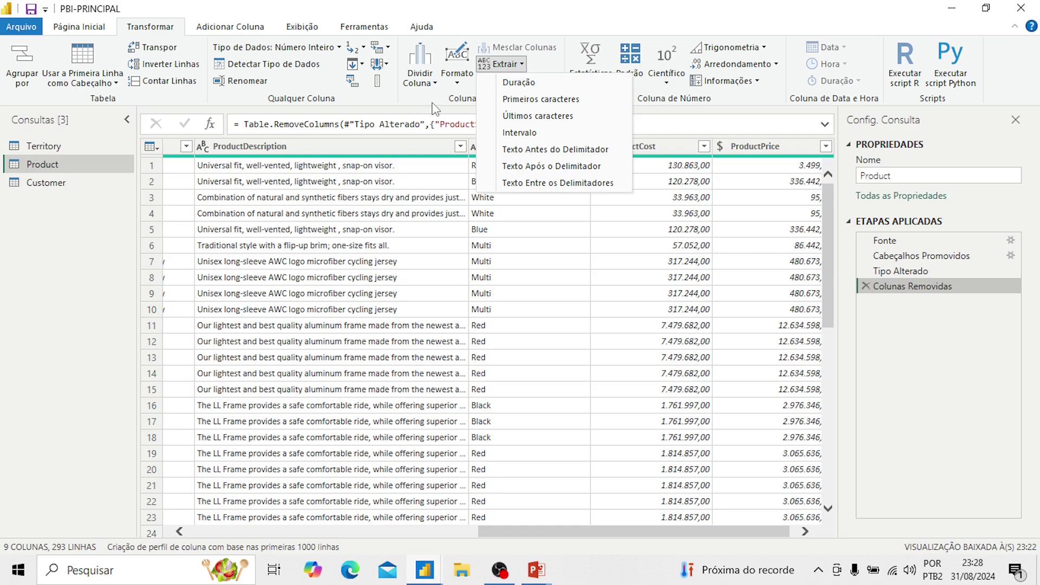
pyautogui.click(431, 85)
pyautogui.click(457, 76)
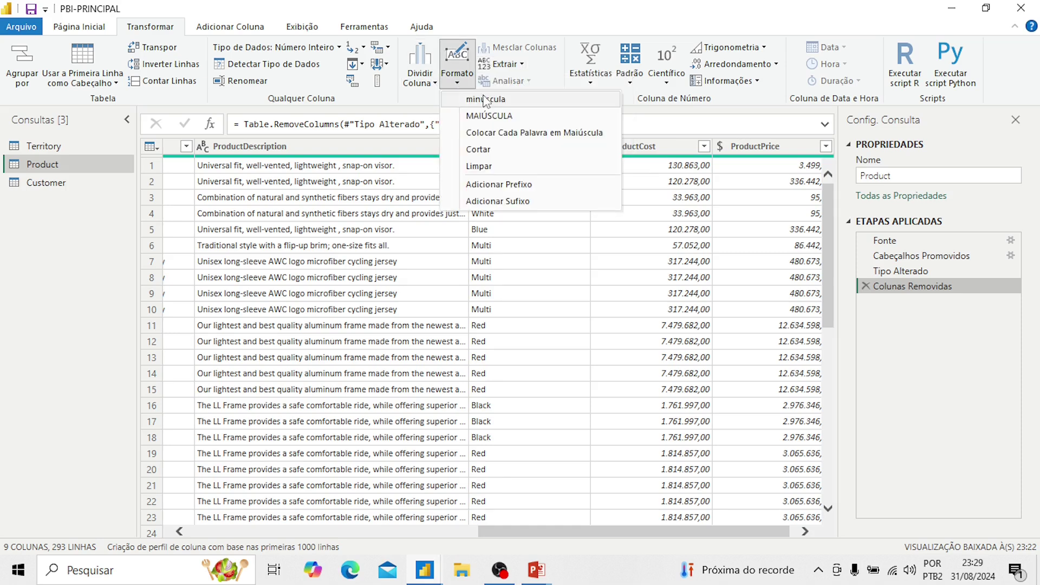
pyautogui.click(418, 95)
pyautogui.click(425, 84)
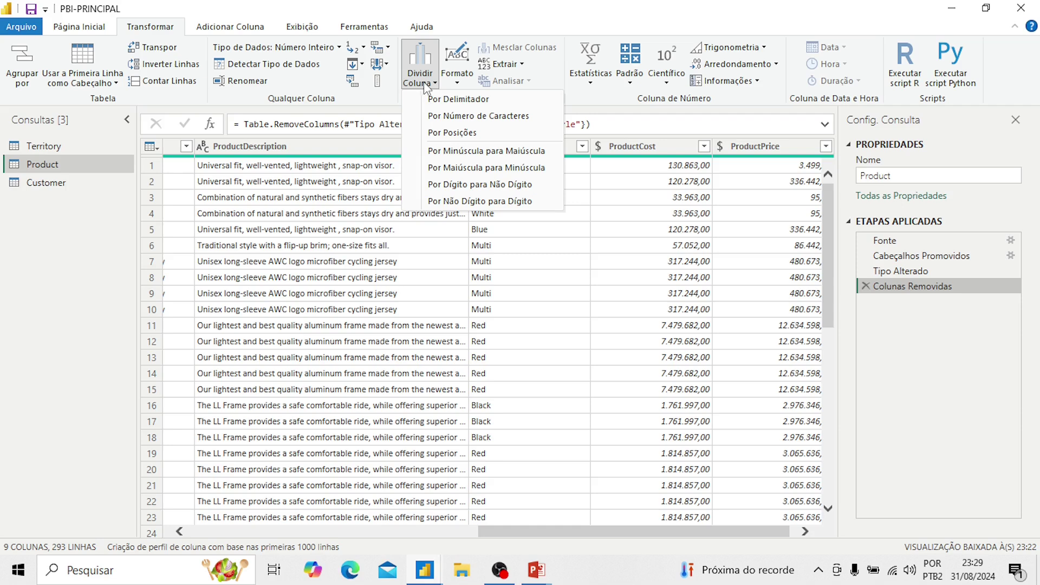
# - Examine the quote character and delimiter choices for splitting a column by delimiter, and cancel without splitting
pyautogui.click(449, 102)
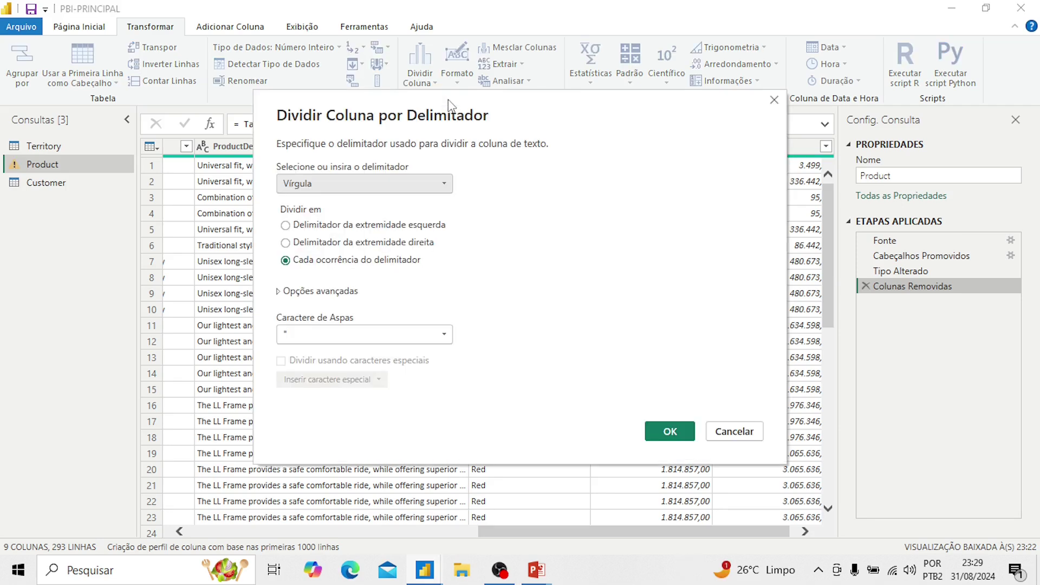
pyautogui.click(334, 338)
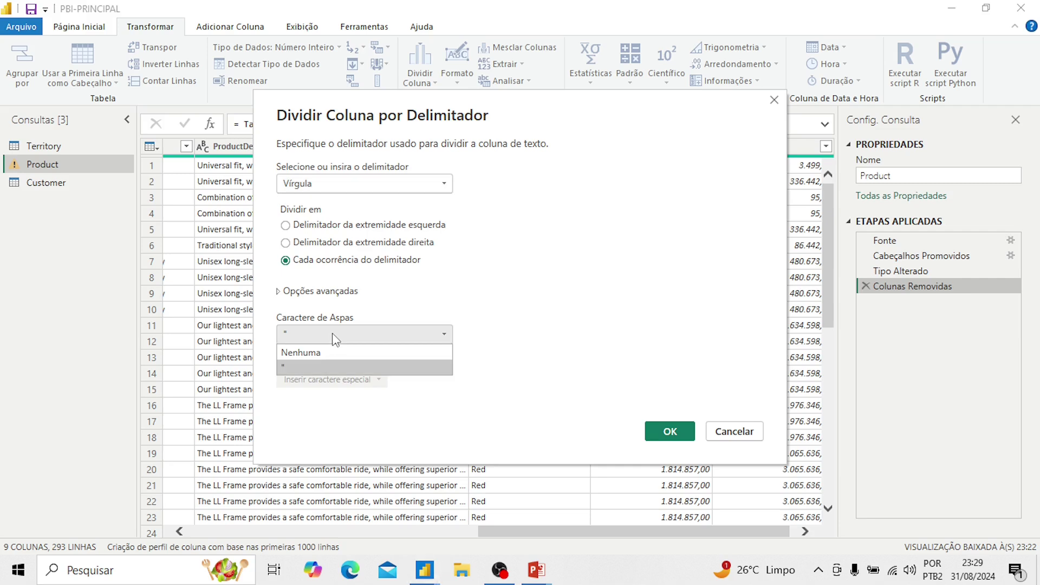
pyautogui.click(408, 324)
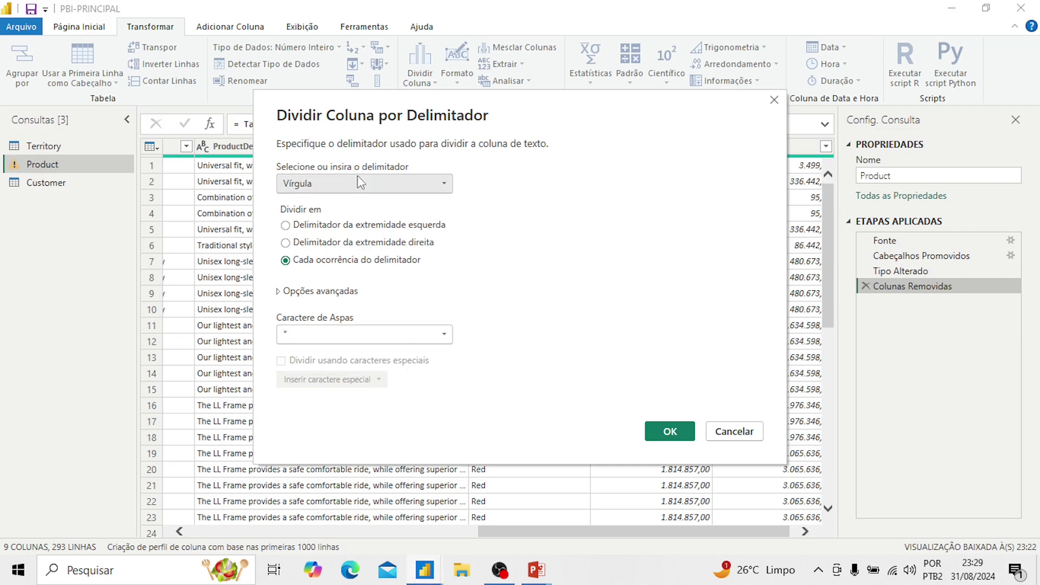
pyautogui.click(342, 181)
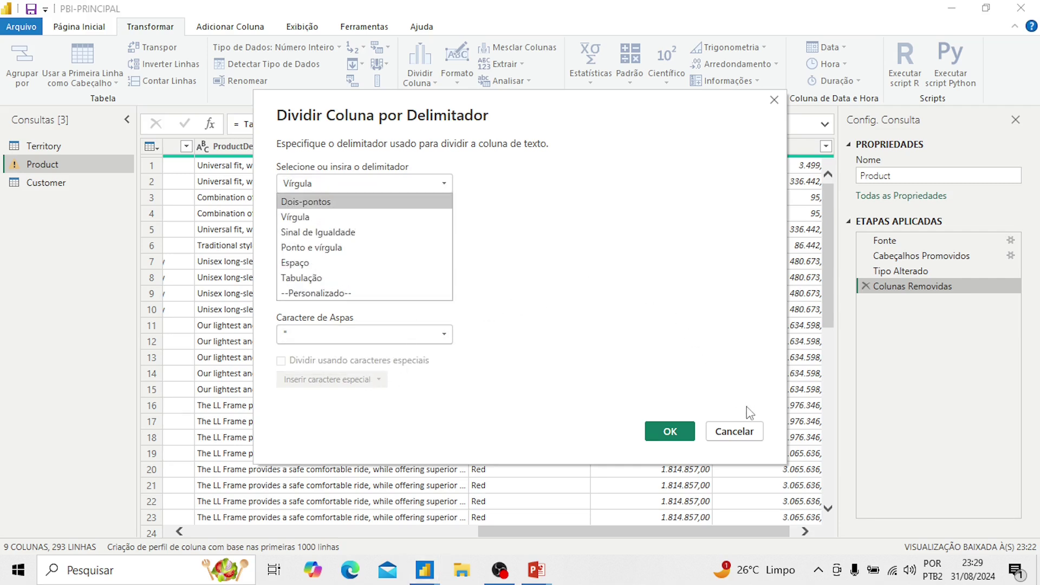
pyautogui.click(739, 452)
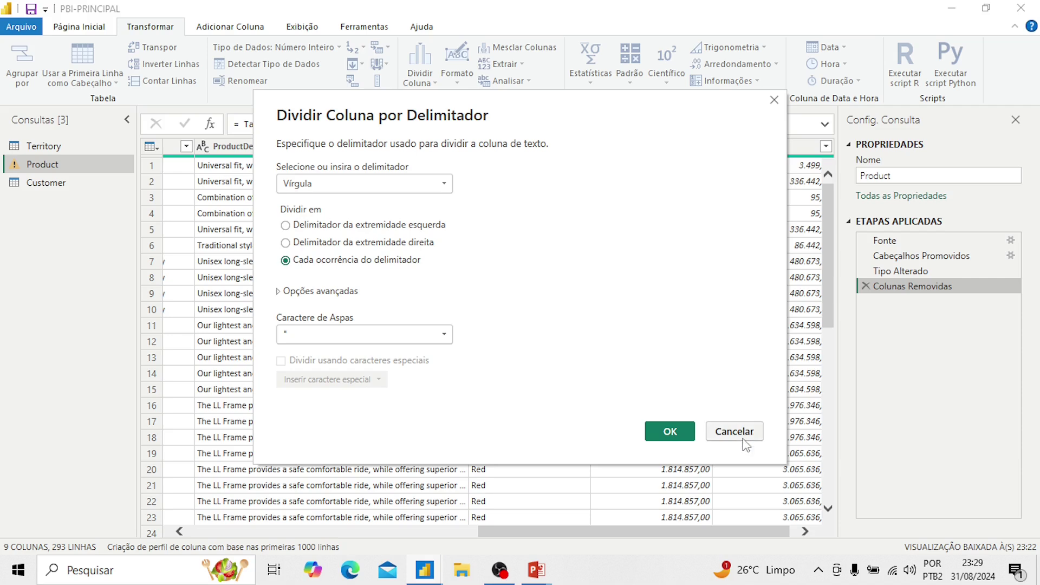
pyautogui.click(738, 432)
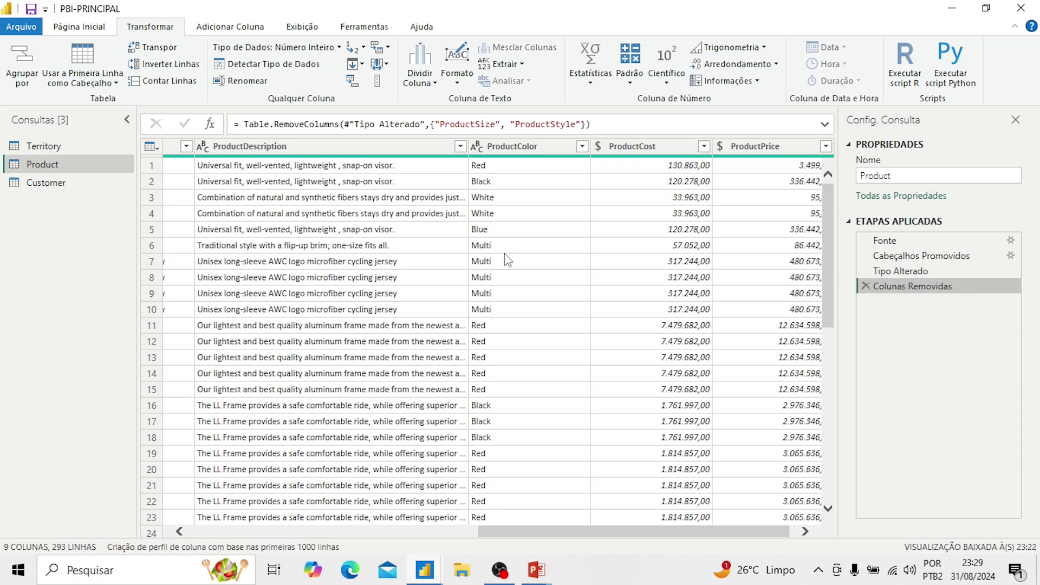
# - Review the column splitting, text formatting and text extraction options once more
pyautogui.click(424, 82)
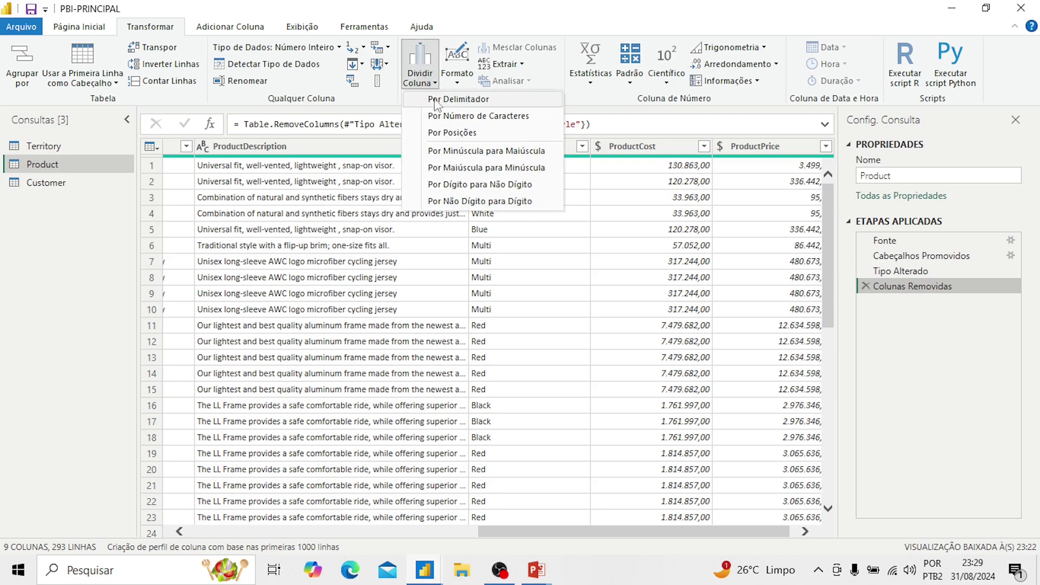
pyautogui.click(456, 79)
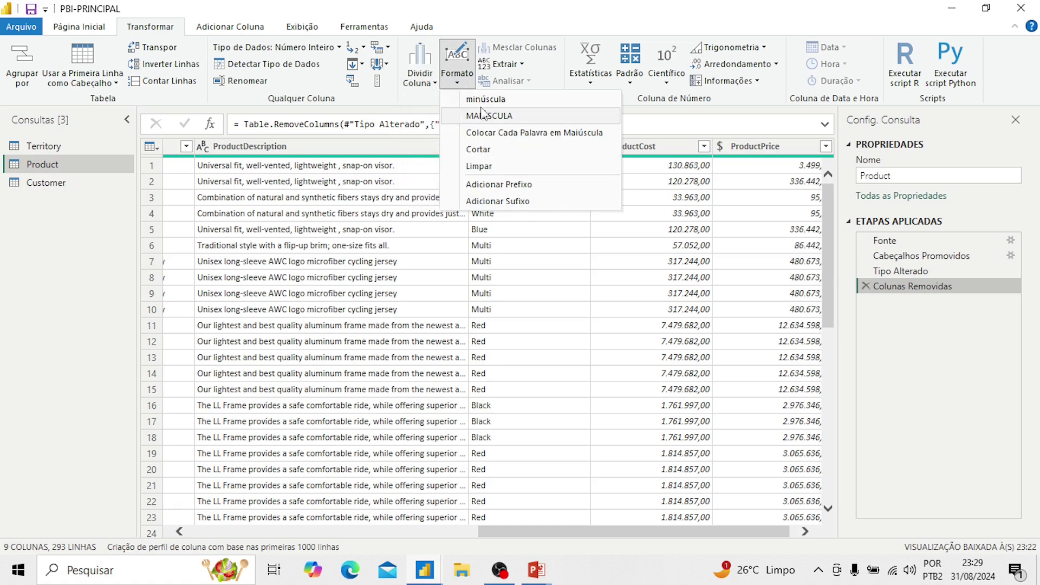
pyautogui.click(514, 64)
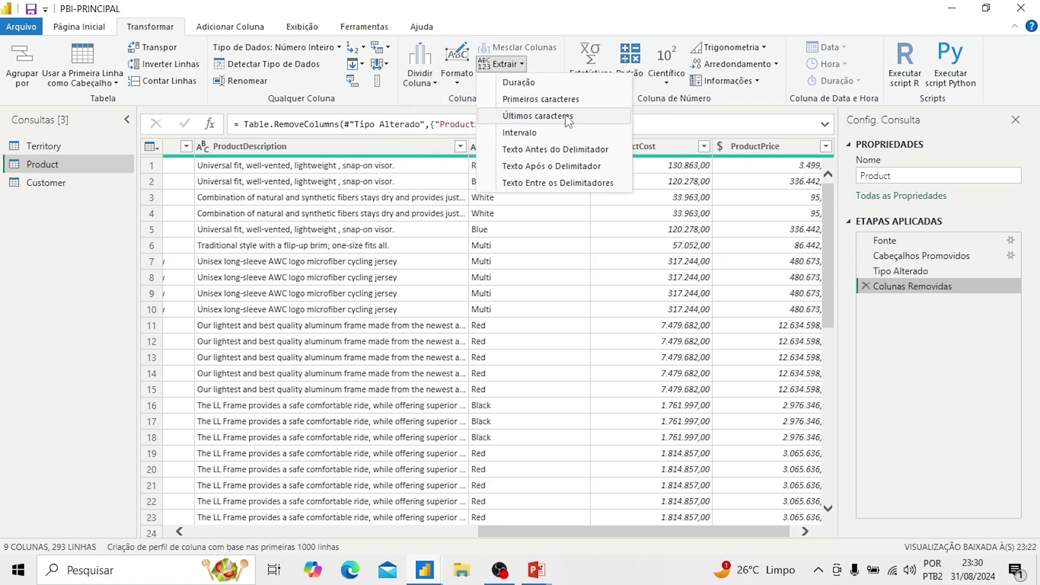
# - Select the ProductDescription column and examine its Extrair and Analisar options without applying any
pyautogui.click(415, 146)
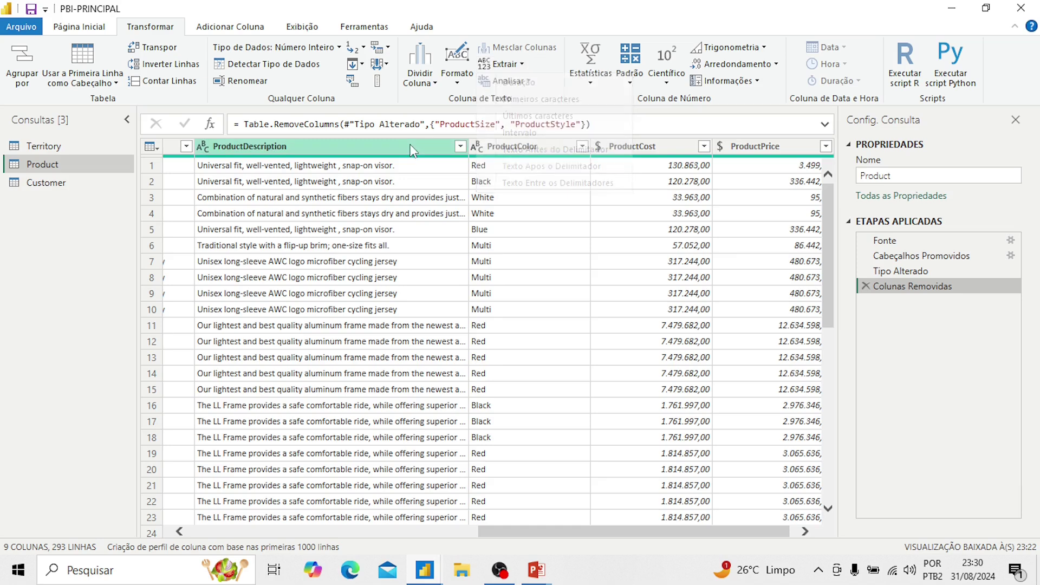
pyautogui.click(287, 146)
pyautogui.click(479, 64)
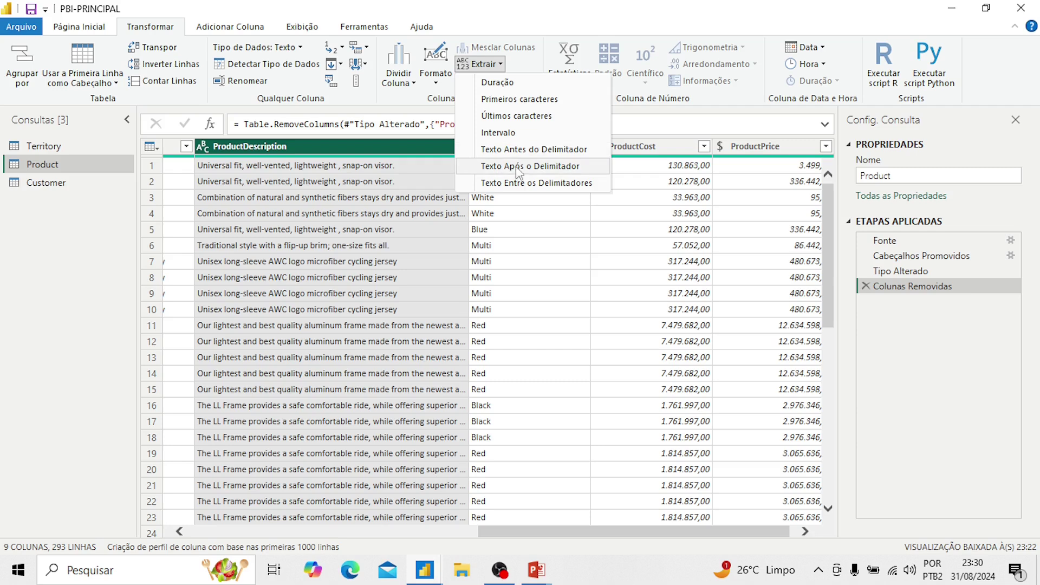
pyautogui.click(482, 82)
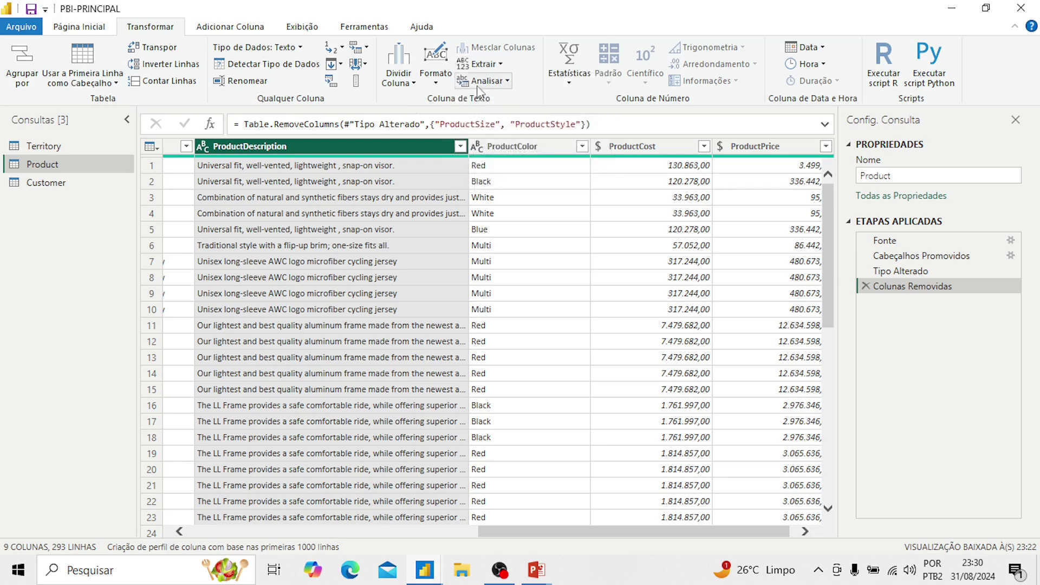
pyautogui.click(483, 81)
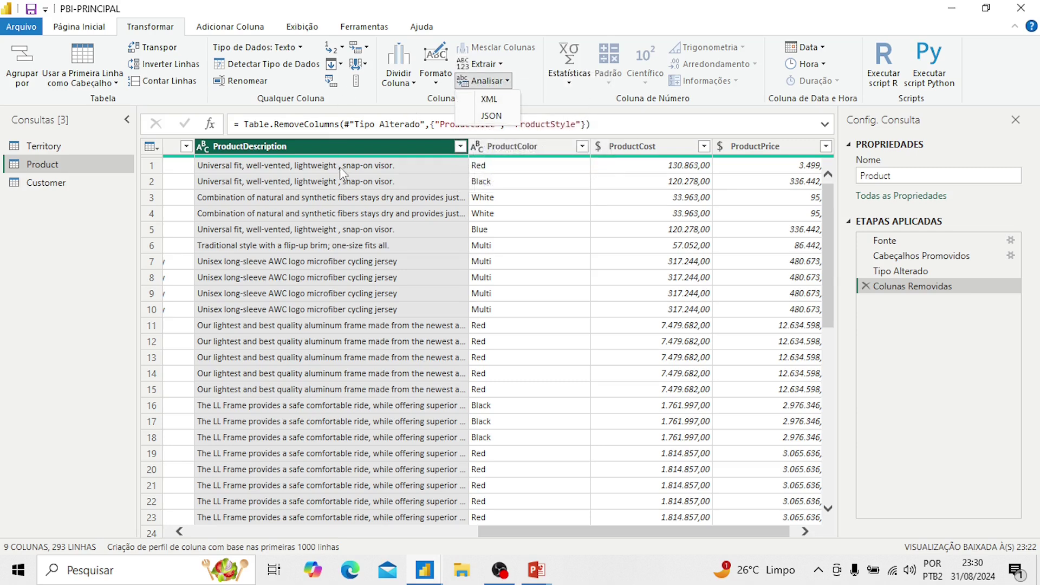
pyautogui.click(425, 100)
pyautogui.click(486, 82)
pyautogui.click(365, 107)
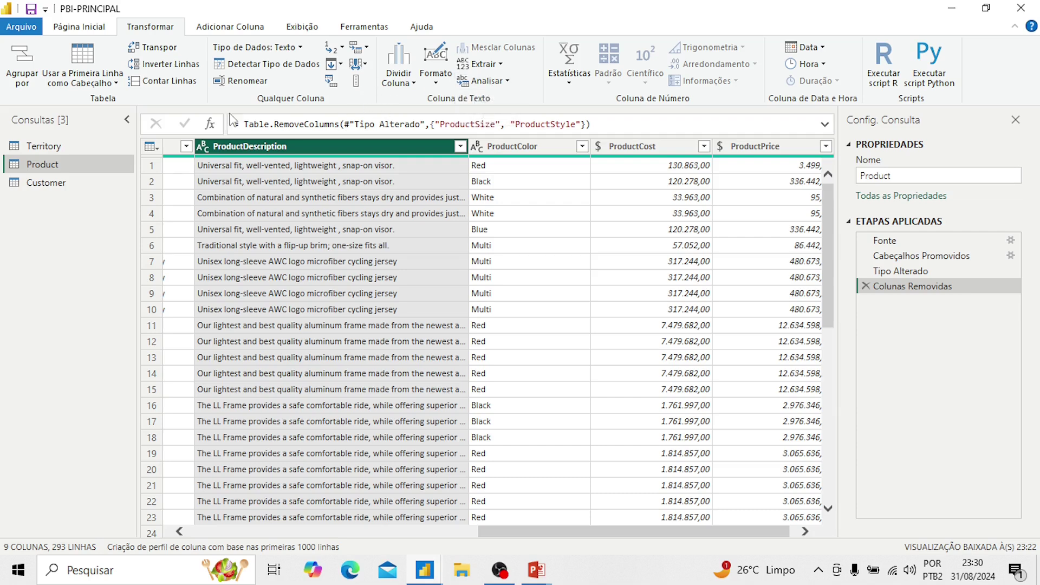